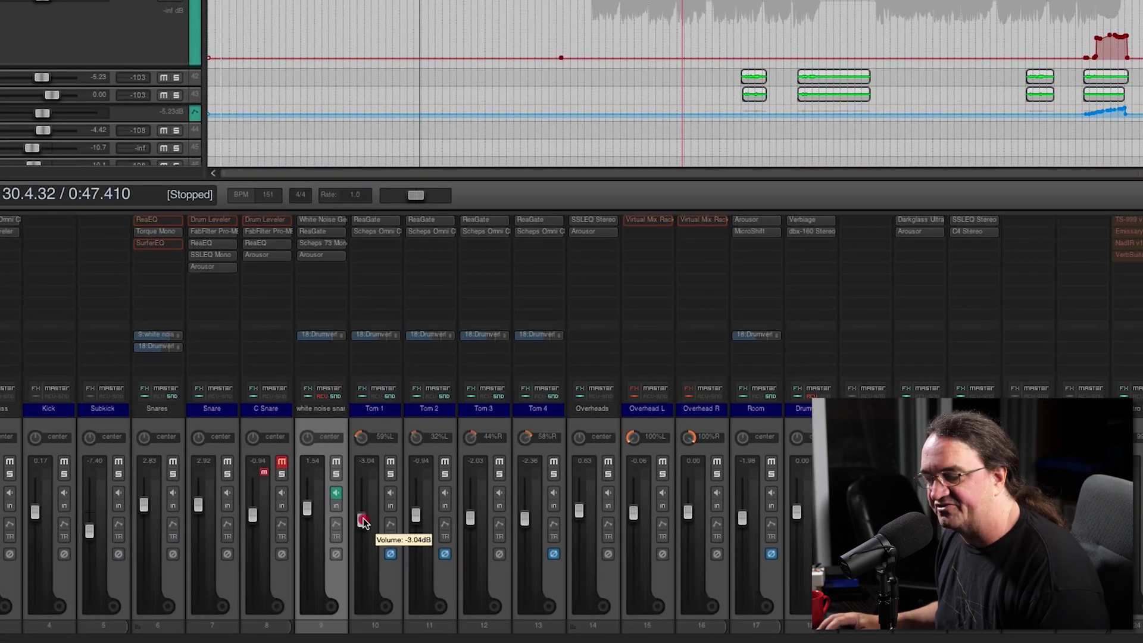
Solo the white noise snare track and play back from around bar 73
{"action": "left_click", "coordinate": [363, 520]}
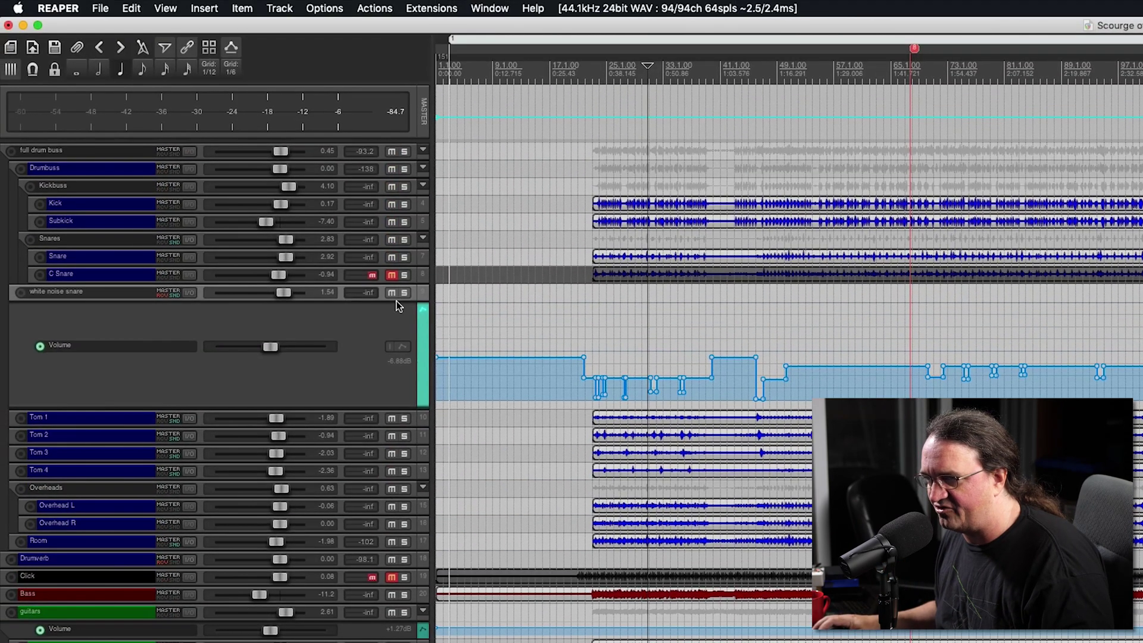
{"action": "left_click", "coordinate": [405, 293]}
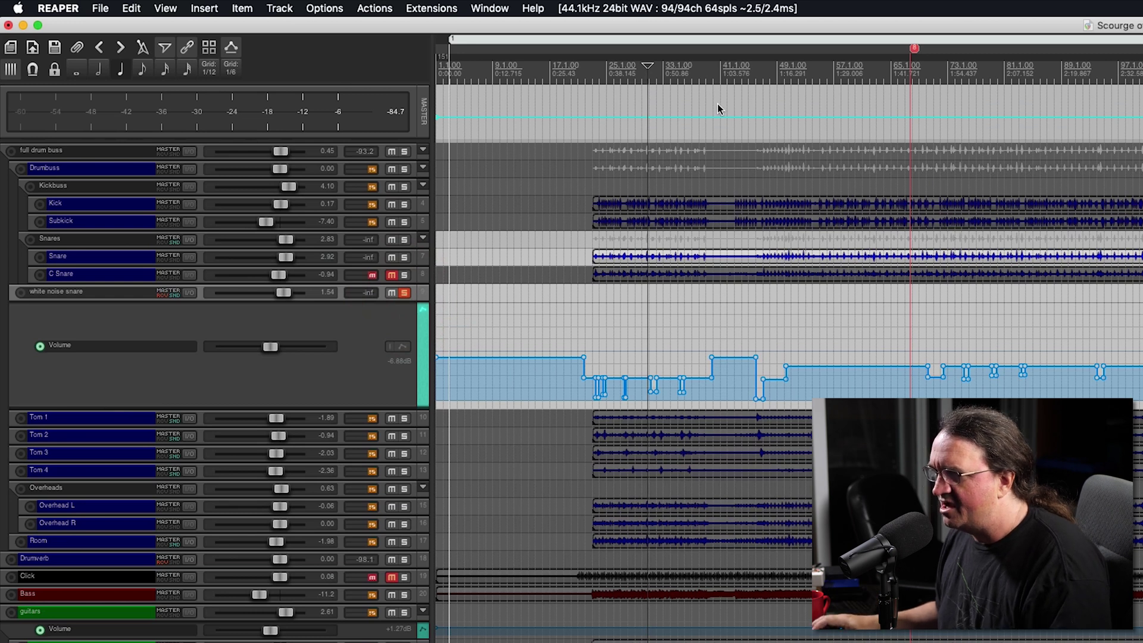
{"action": "scroll", "coordinate": [719, 109], "scroll_direction": "up", "scroll_amount": 4}
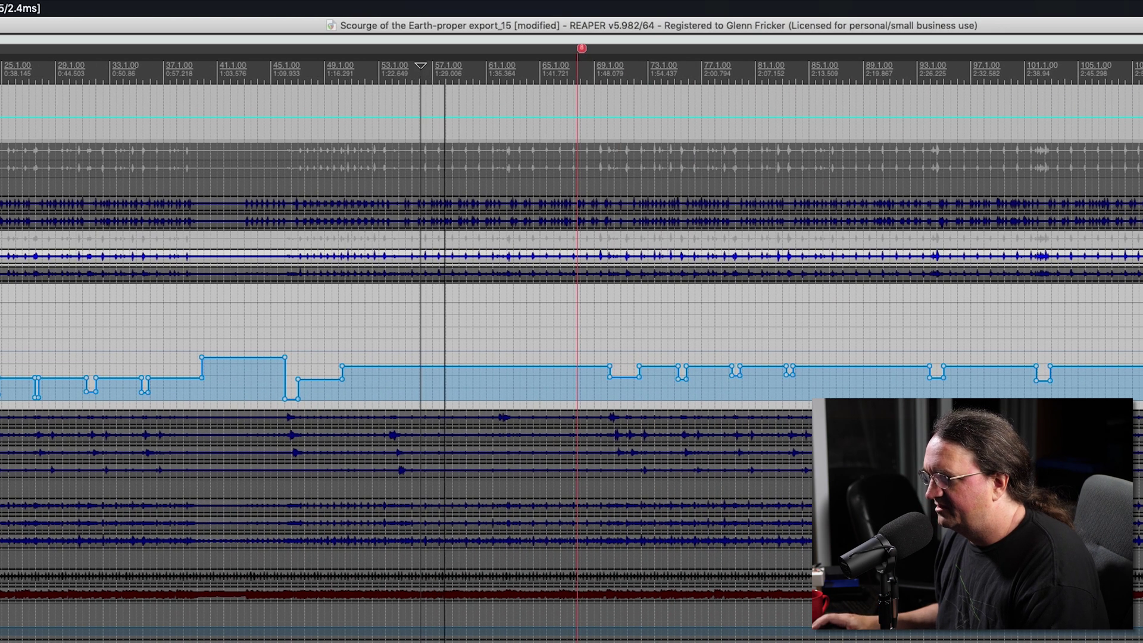
{"action": "left_click", "coordinate": [591, 77]}
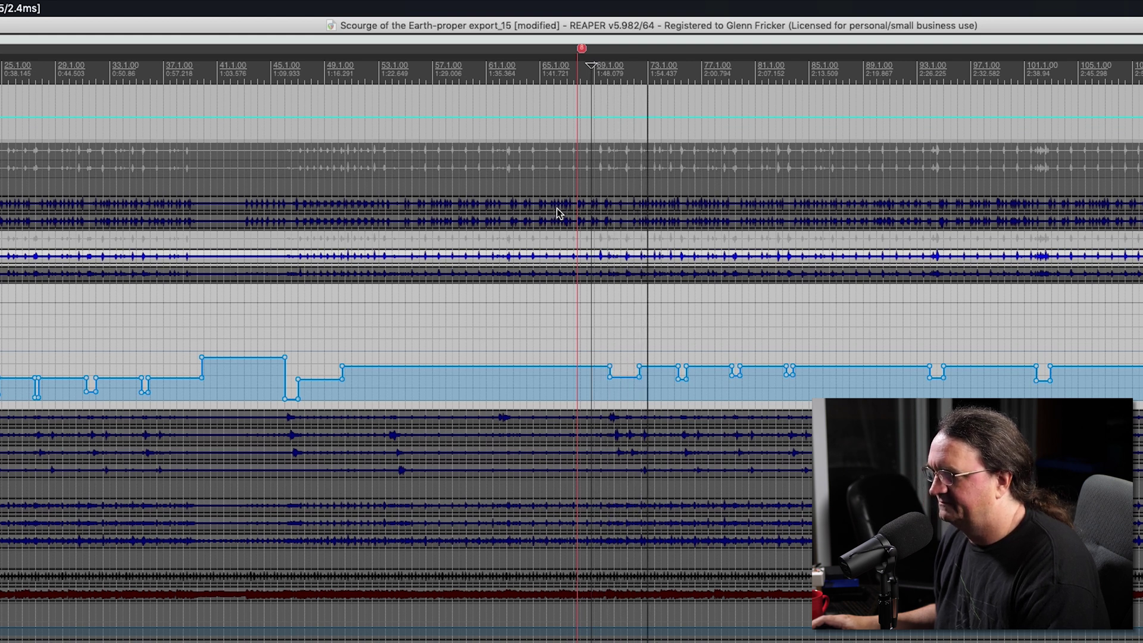
Hide the snare volume envelope and time-select one vocal phrase near bar 55
{"action": "key", "text": "v"}
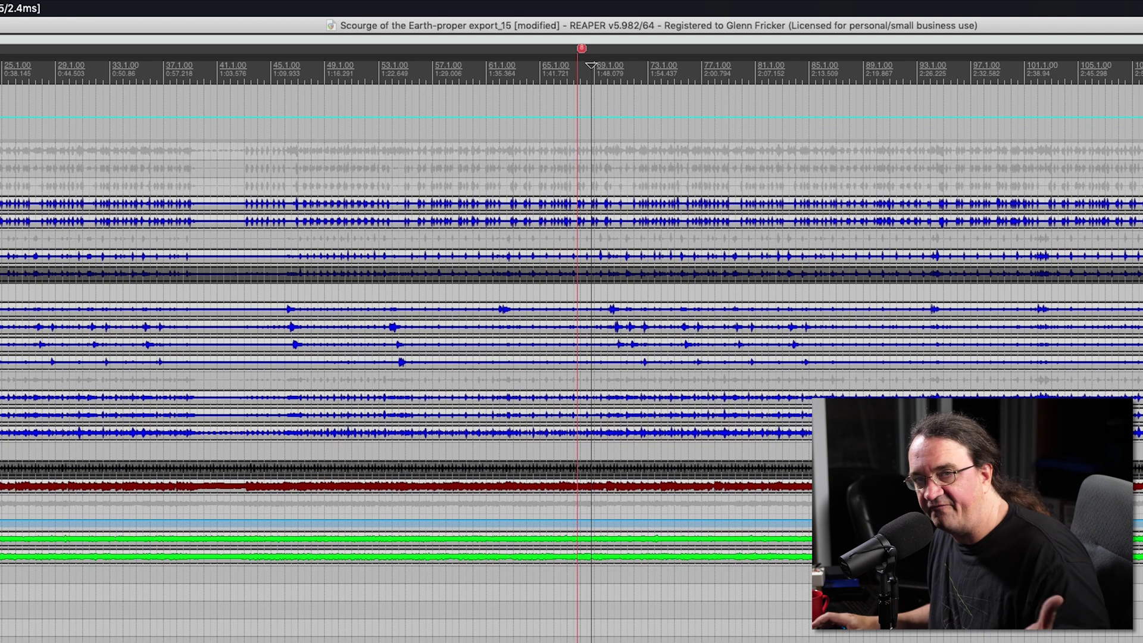
{"action": "left_click", "coordinate": [407, 88]}
{"action": "scroll", "coordinate": [473, 133], "scroll_direction": "up", "scroll_amount": 3}
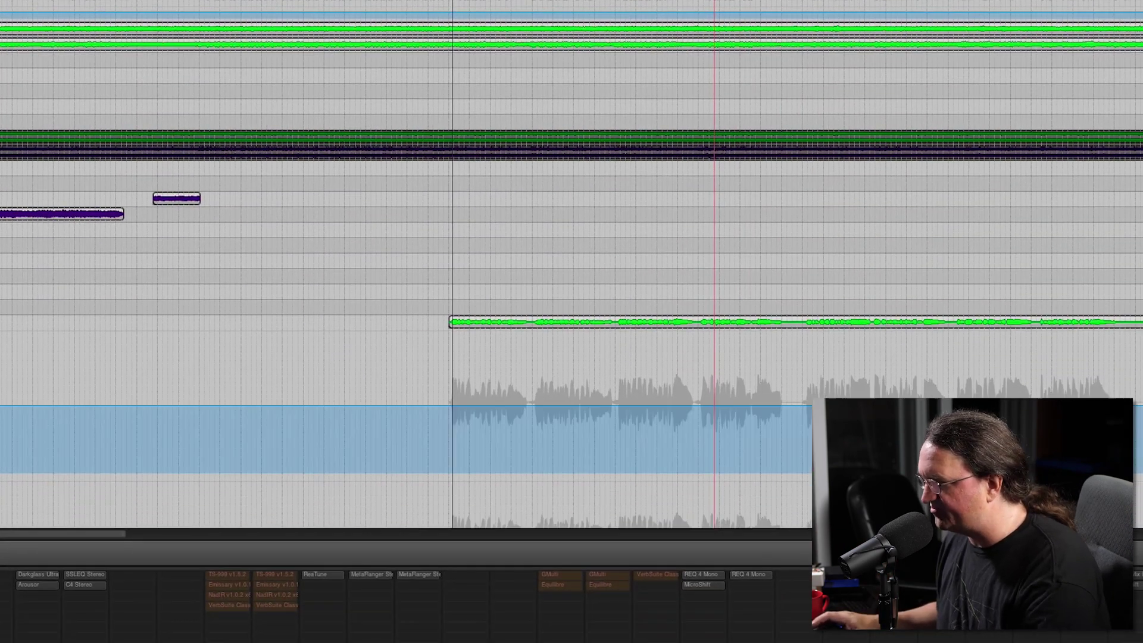
{"action": "scroll", "coordinate": [527, 393], "scroll_direction": "up", "scroll_amount": 3}
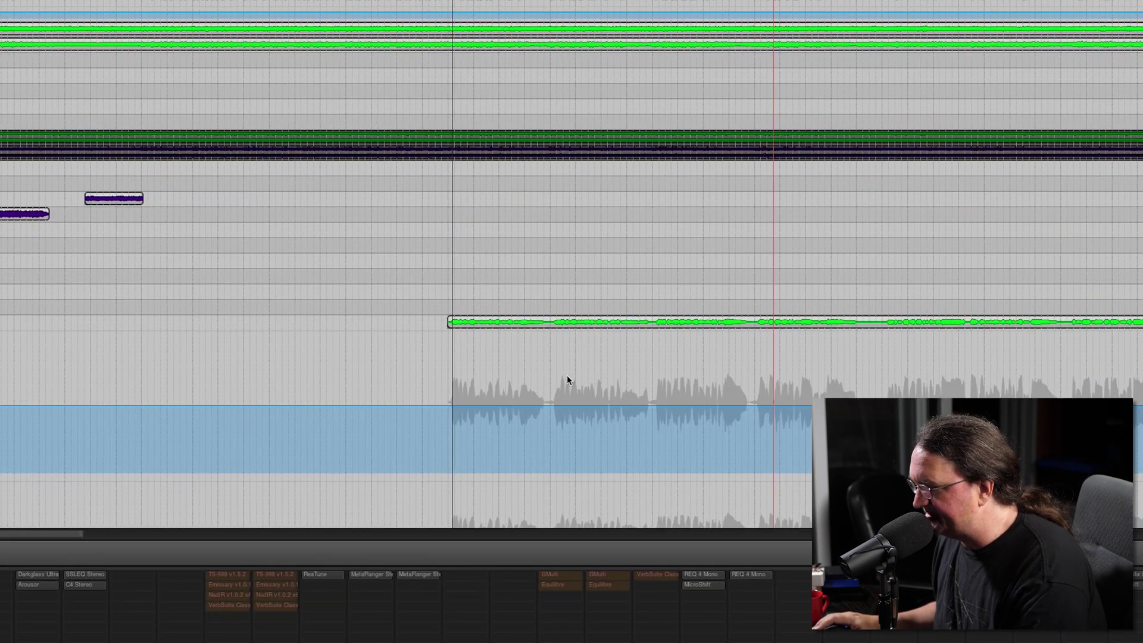
{"action": "left_click_drag", "start_coordinate": [444, 268], "coordinate": [551, 268]}
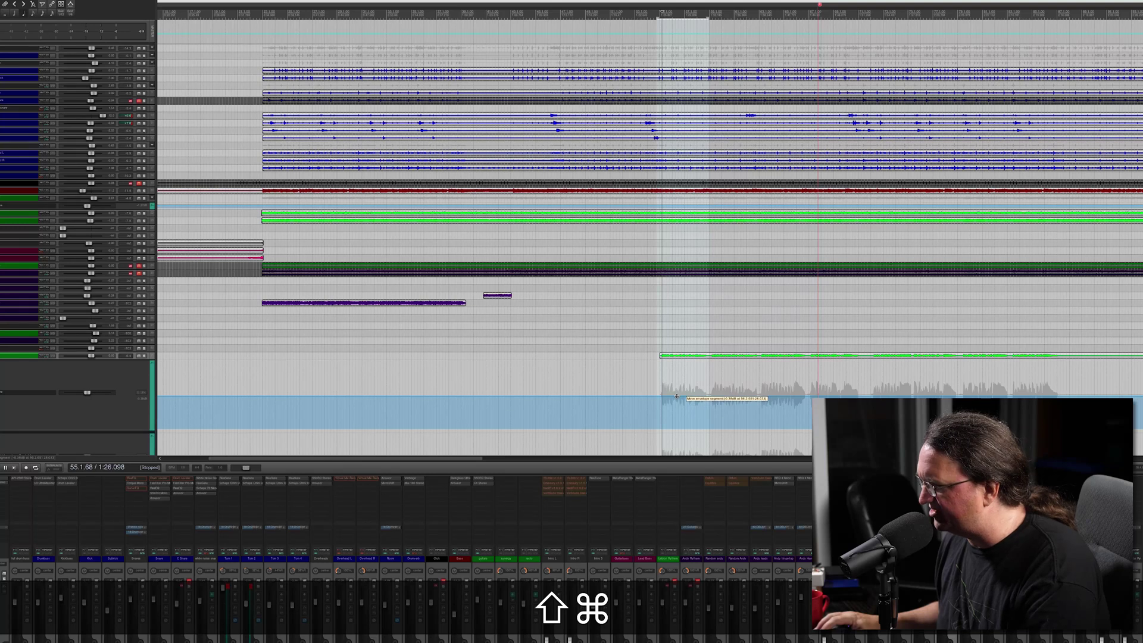
Raise the vocal volume envelope inside the selection by about +1.46 dB
{"action": "left_click_drag", "start_coordinate": [677, 396], "coordinate": [678, 391]}
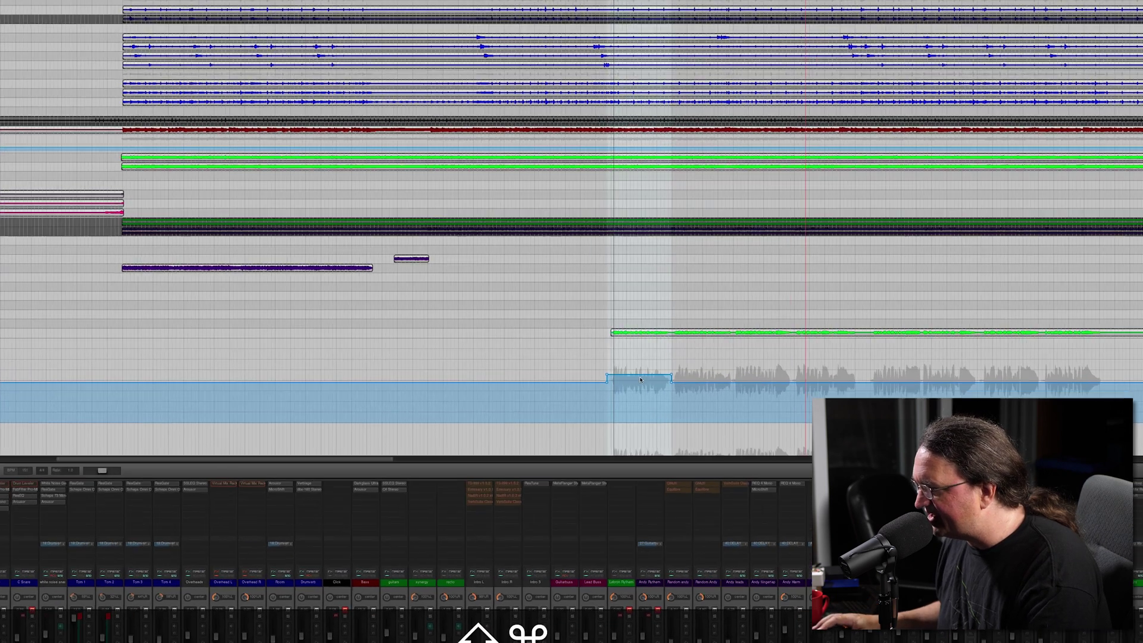
{"action": "left_click_drag", "start_coordinate": [683, 391], "coordinate": [683, 393]}
{"action": "left_click_drag", "start_coordinate": [386, 295], "coordinate": [389, 280]}
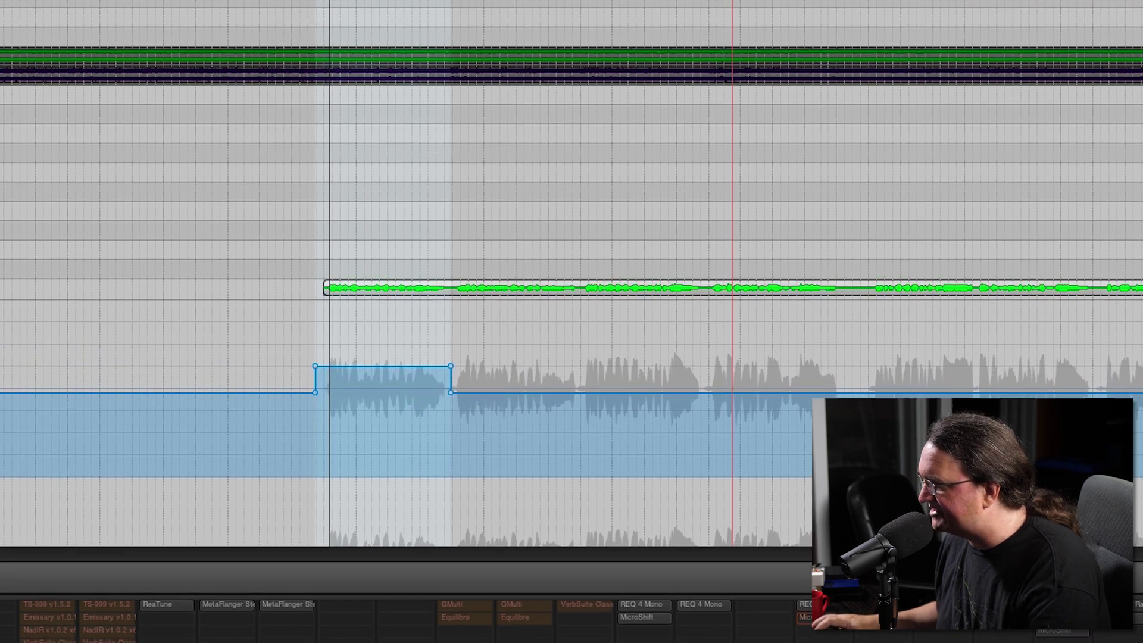
Boost the next vocal phrase to match the first, cutting the envelope between the two boosts
{"action": "key", "text": "grave"}
{"action": "scroll", "coordinate": [605, 58], "scroll_direction": "down", "scroll_amount": 8}
{"action": "left_click_drag", "start_coordinate": [606, 57], "coordinate": [708, 60]}
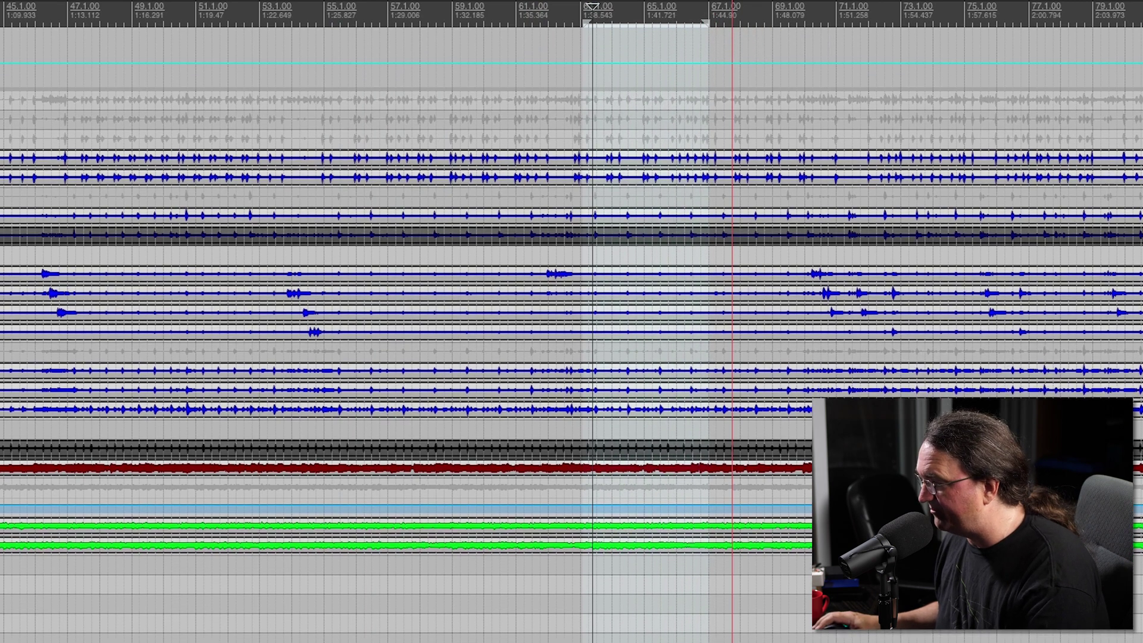
{"action": "key", "text": "grave"}
{"action": "left_click_drag", "start_coordinate": [655, 374], "coordinate": [620, 346]}
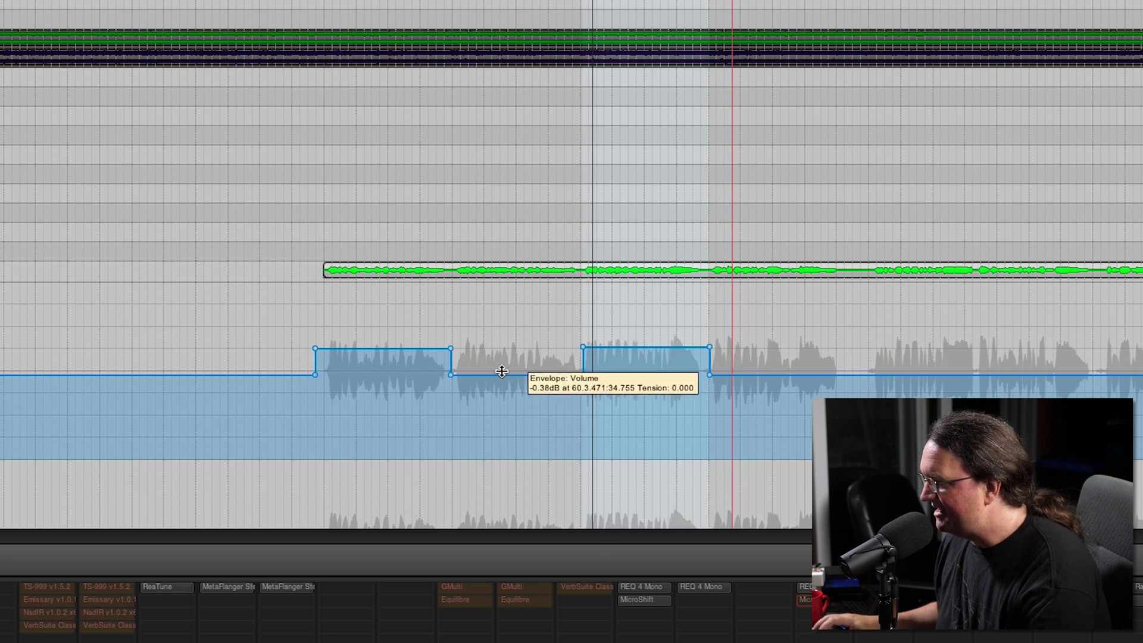
{"action": "left_click_drag", "start_coordinate": [502, 375], "coordinate": [508, 398]}
{"action": "left_click_drag", "start_coordinate": [854, 372], "coordinate": [878, 347]}
Pull the following envelope sections down into a gradual dip, then raise the point ending it
{"action": "scroll", "coordinate": [906, 20], "scroll_direction": "down", "scroll_amount": 2}
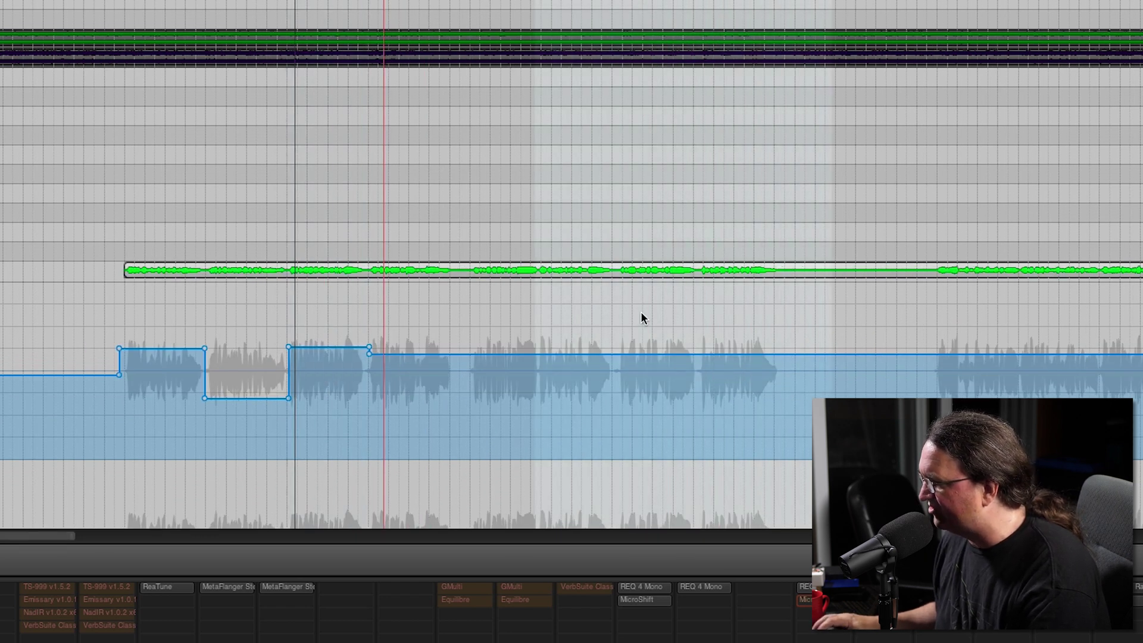
{"action": "mouse_move", "coordinate": [658, 354]}
{"action": "left_mouse_down"}
{"action": "mouse_move", "coordinate": [659, 430]}
{"action": "mouse_move", "coordinate": [659, 361]}
{"action": "left_mouse_up"}
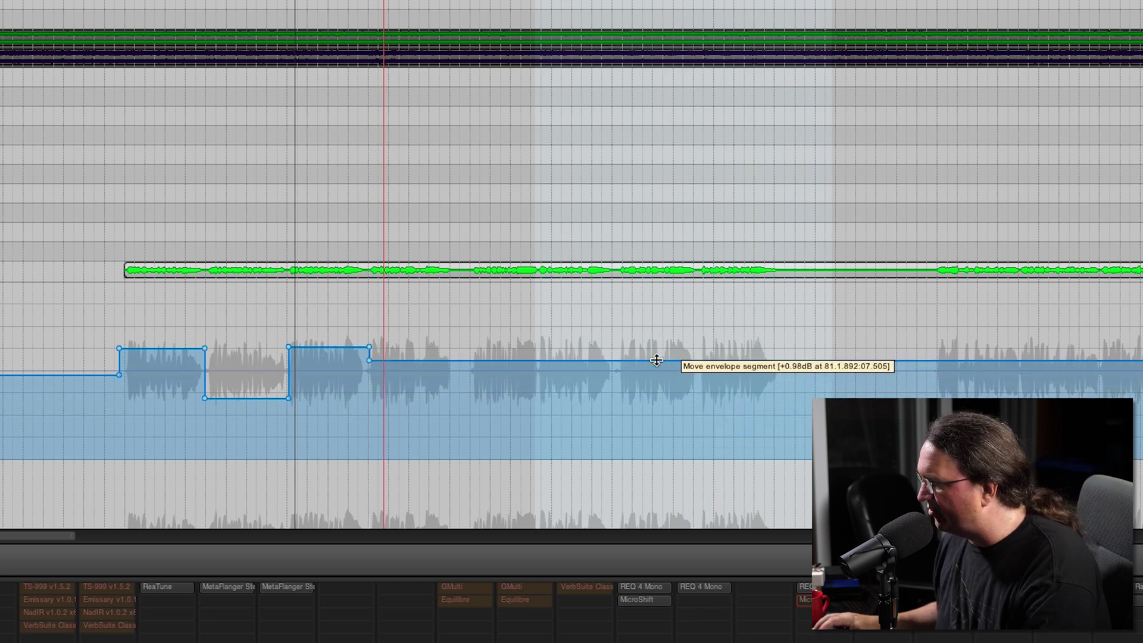
{"action": "left_click_drag", "start_coordinate": [659, 360], "coordinate": [663, 393]}
{"action": "left_click", "coordinate": [439, 400]}
{"action": "left_click_drag", "start_coordinate": [537, 365], "coordinate": [592, 340]}
{"action": "left_click_drag", "start_coordinate": [536, 363], "coordinate": [503, 358]}
{"action": "left_click", "coordinate": [707, 409]}
{"action": "left_click", "coordinate": [934, 407]}
{"action": "mouse_move", "coordinate": [890, 376]}
{"action": "left_mouse_down"}
{"action": "mouse_move", "coordinate": [903, 357]}
{"action": "mouse_move", "coordinate": [892, 362]}
{"action": "left_mouse_up"}
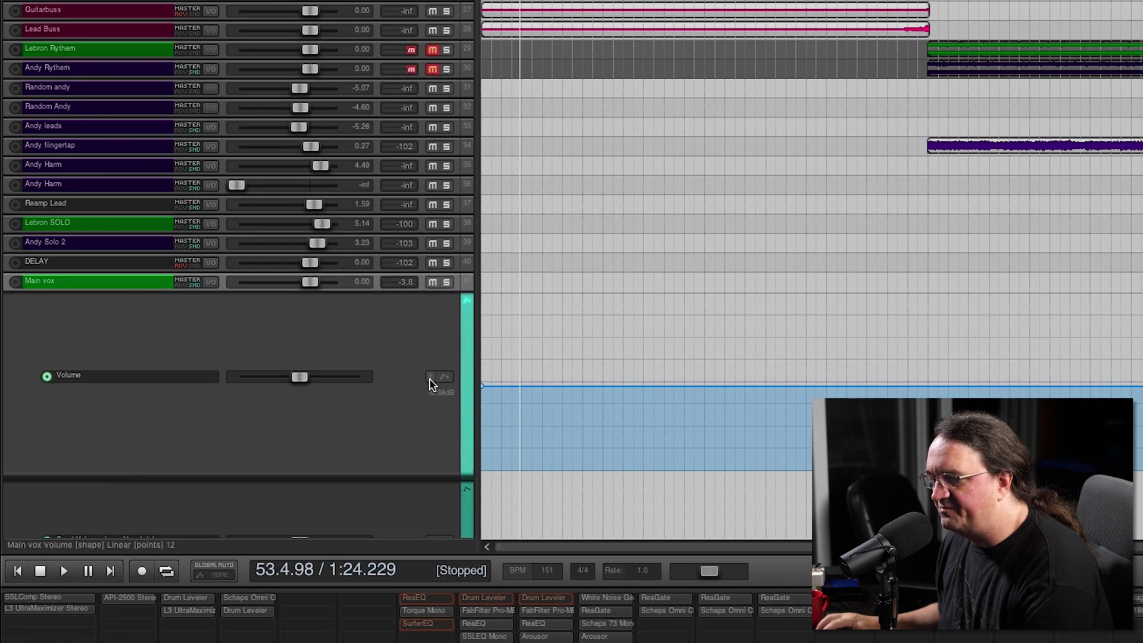
Bypass Main vox's volume envelope and double-click its mixer fader back to 0.00 dB
{"action": "left_click", "coordinate": [430, 379]}
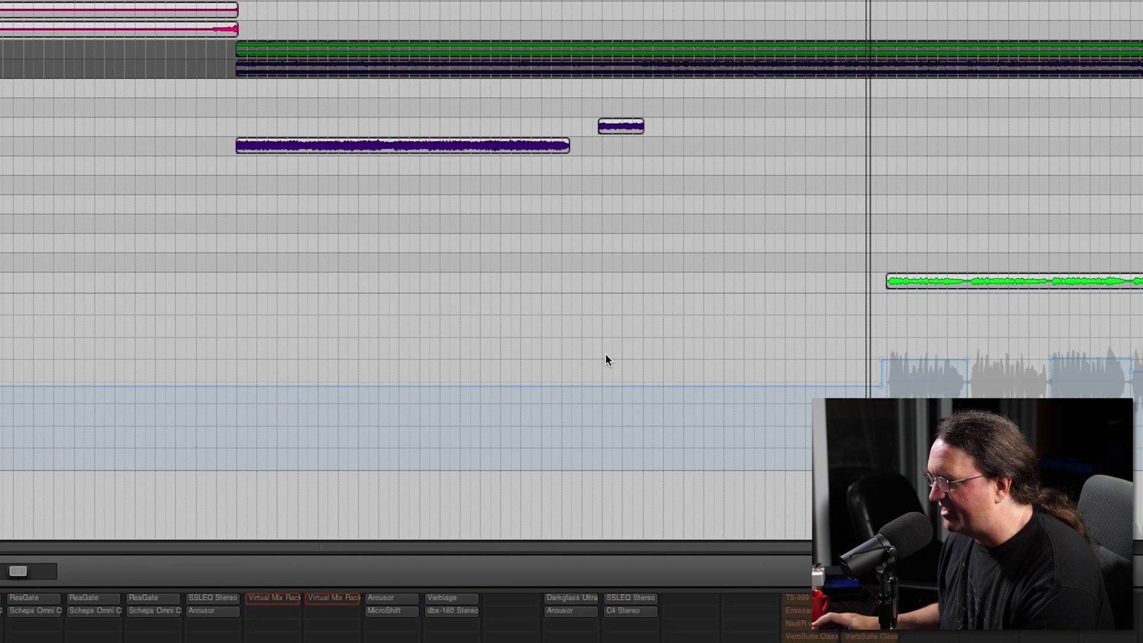
{"action": "left_click_drag", "start_coordinate": [605, 357], "coordinate": [112, 360]}
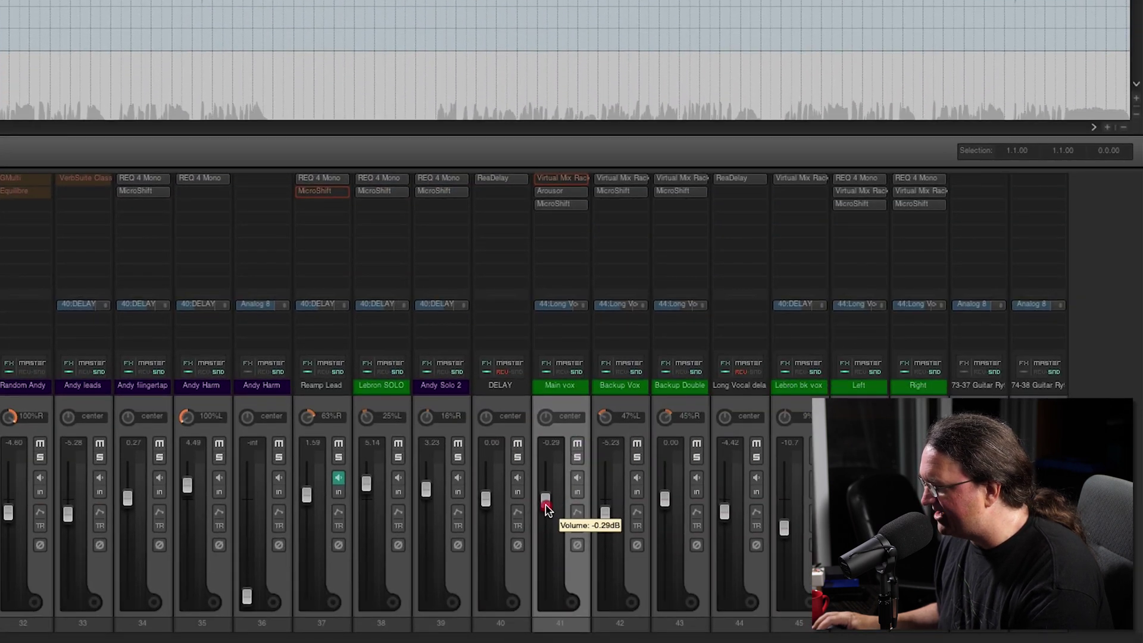
{"action": "double_click", "coordinate": [545, 500]}
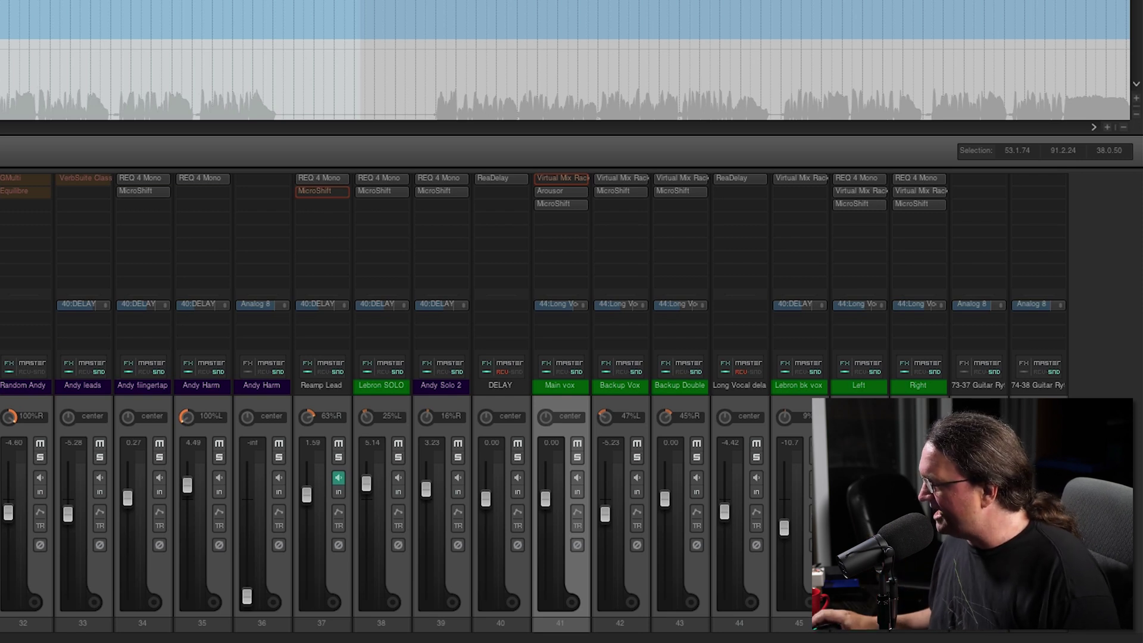
Set Main vox's automation mode to Write in its envelope settings
{"action": "left_click", "coordinate": [577, 515]}
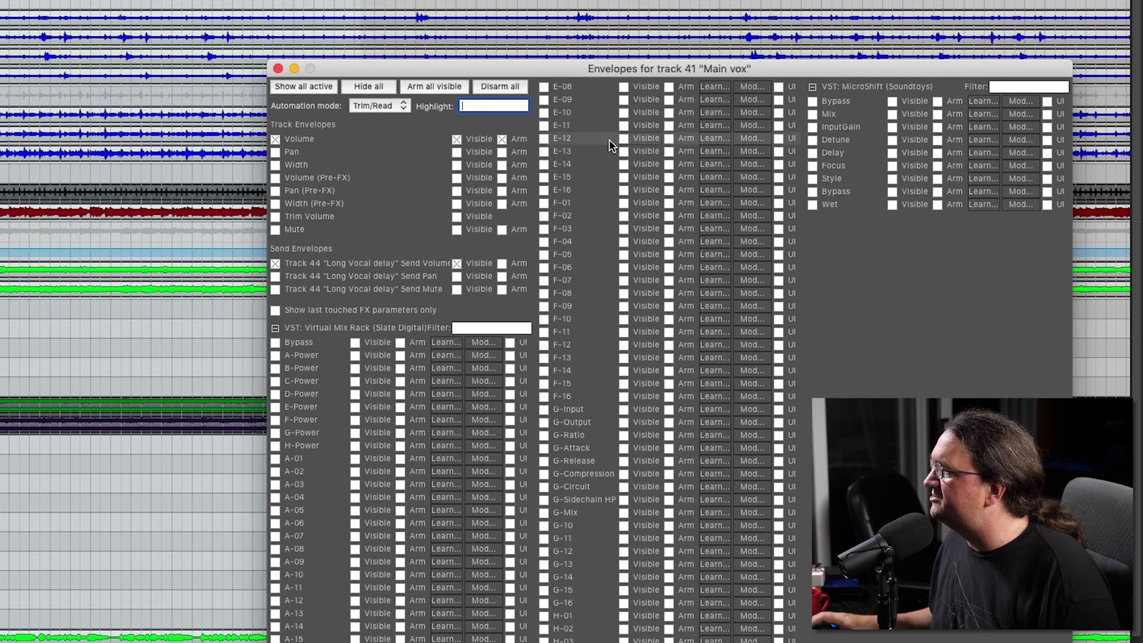
{"action": "left_click", "coordinate": [387, 106]}
{"action": "left_click", "coordinate": [311, 115]}
{"action": "left_click", "coordinate": [382, 108]}
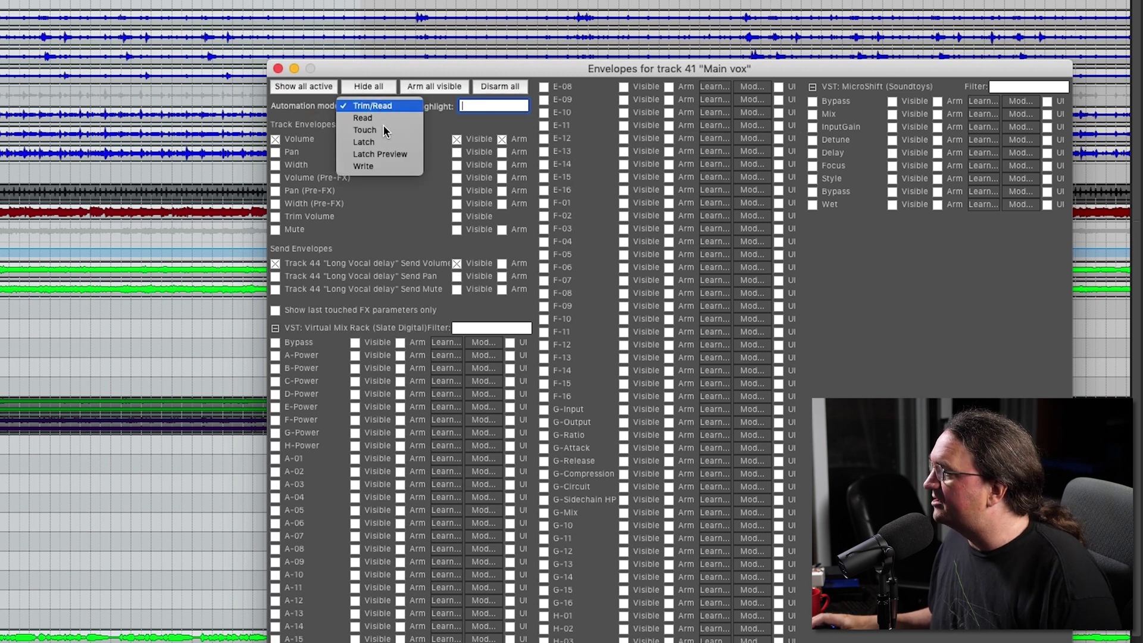
{"action": "left_click", "coordinate": [365, 168]}
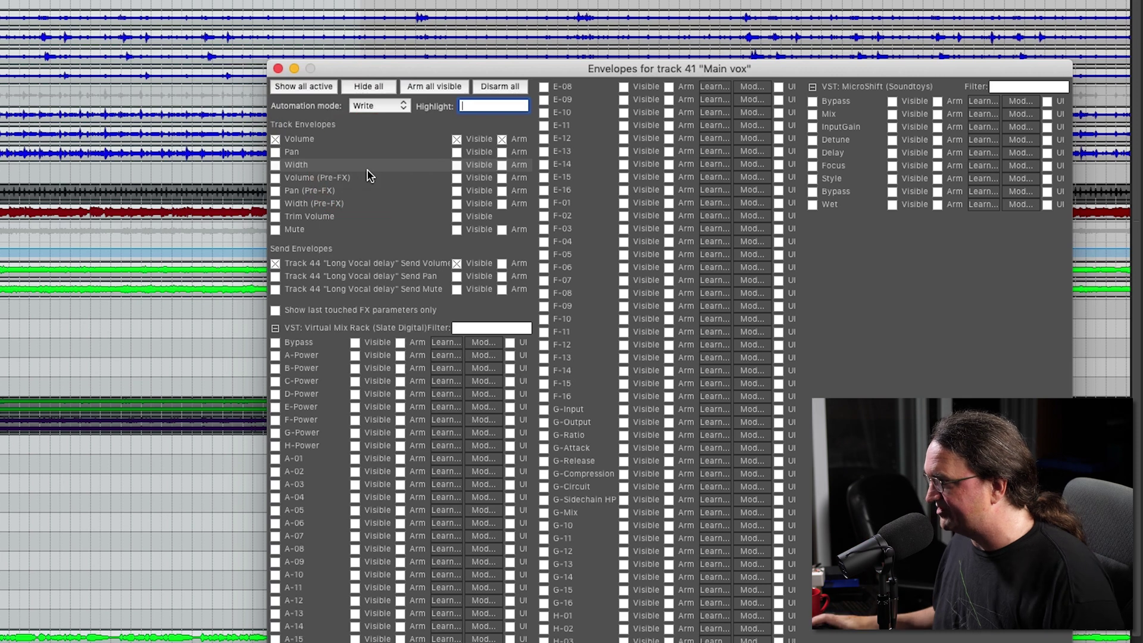
{"action": "left_click", "coordinate": [277, 68]}
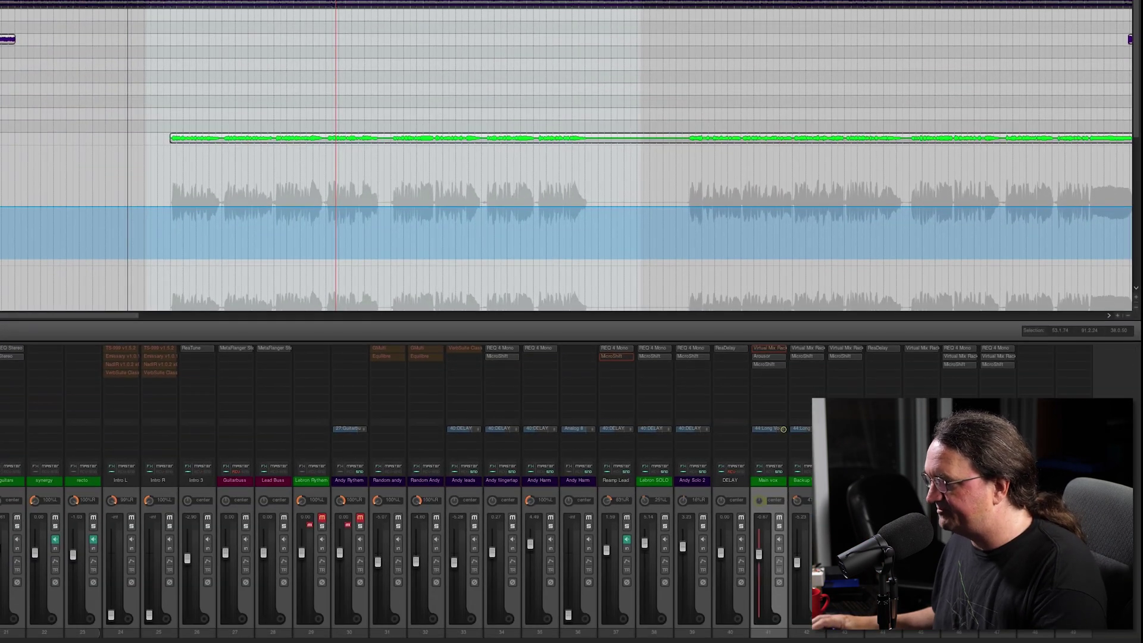
Play back and ride the Main vox fader to write volume automation over the early phrases
{"action": "key", "text": "space"}
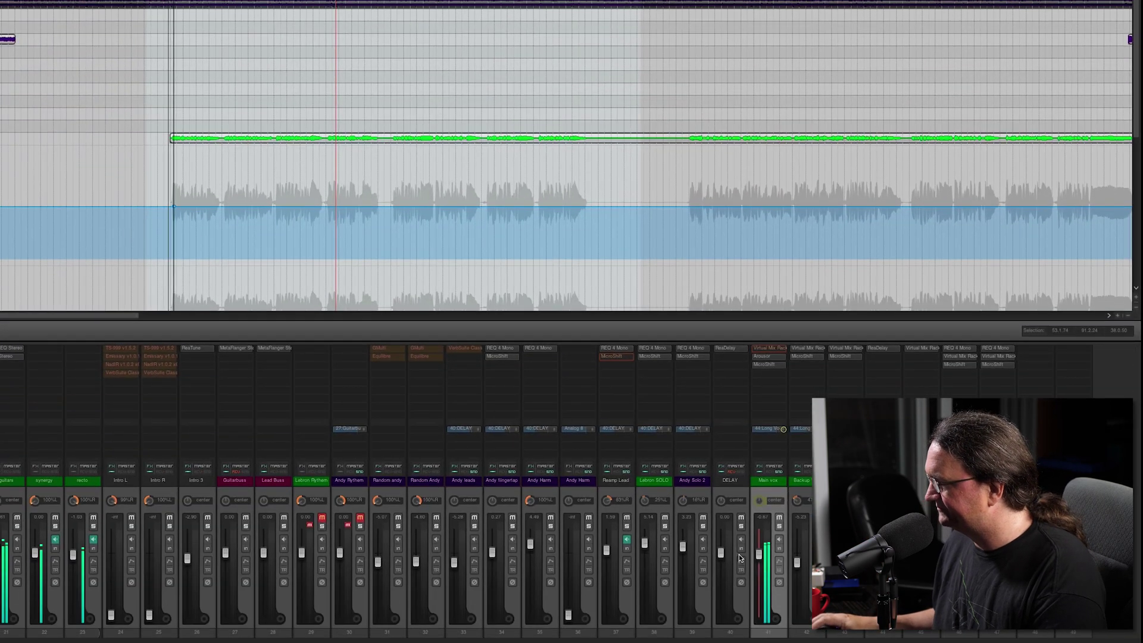
{"action": "left_click_drag", "start_coordinate": [759, 557], "coordinate": [767, 550]}
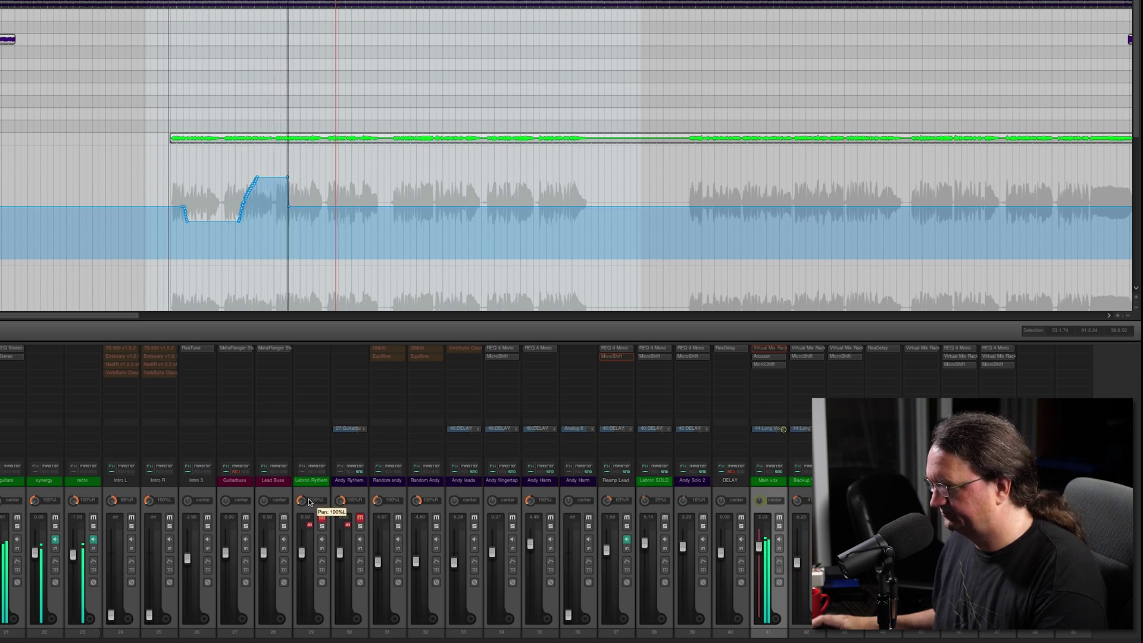
{"action": "left_click_drag", "start_coordinate": [761, 544], "coordinate": [760, 545]}
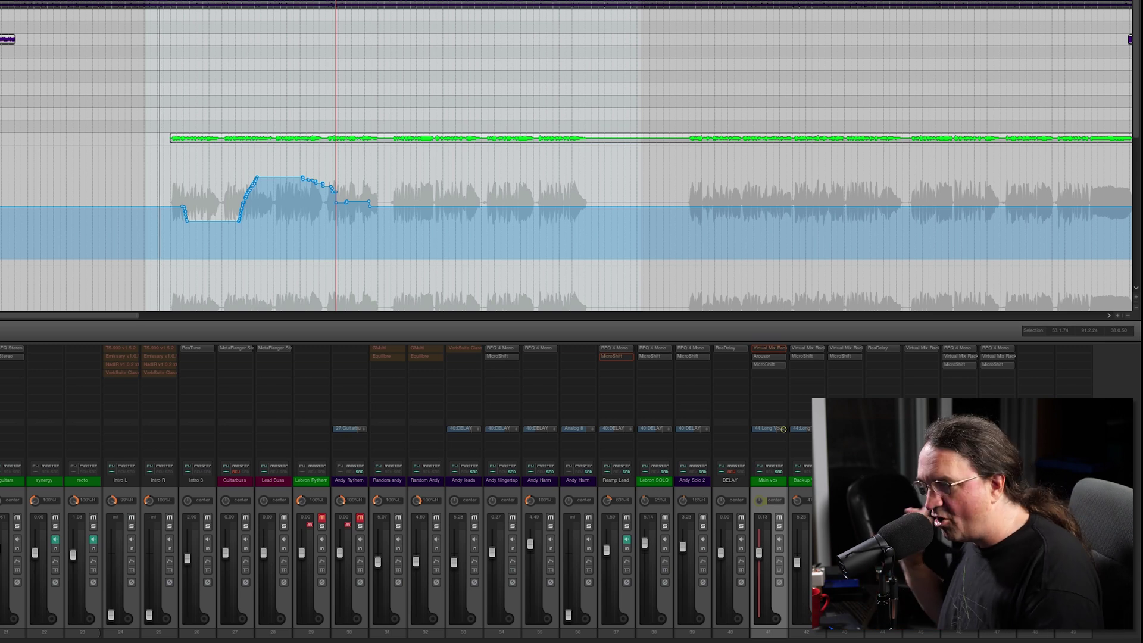
{"action": "key", "text": "space"}
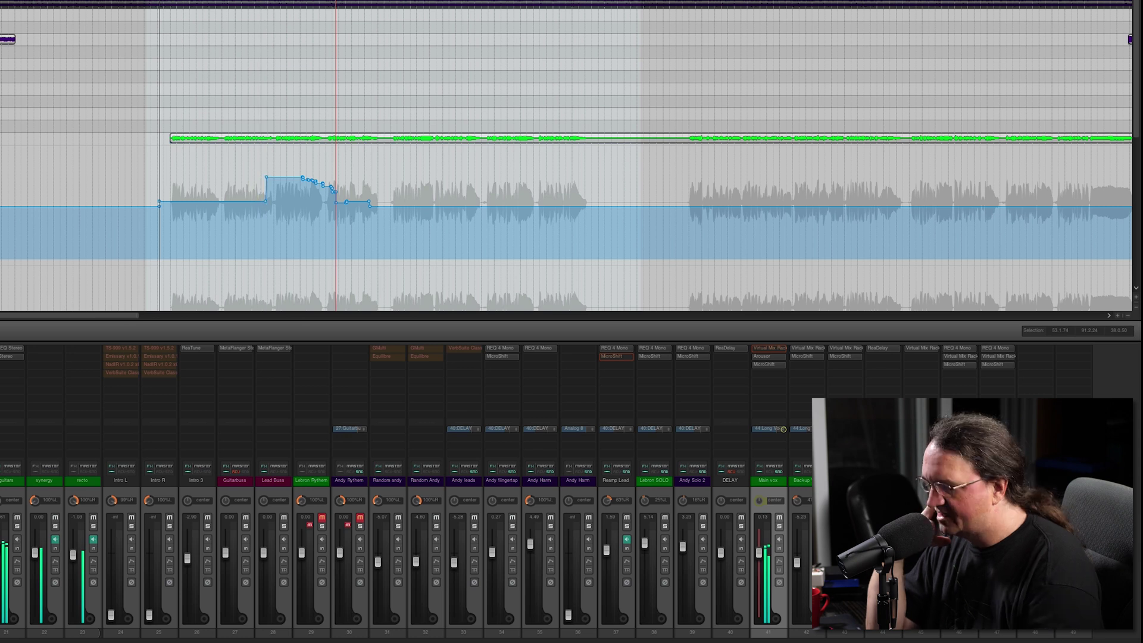
Undo the Write pass and switch Main vox's automation mode to Touch
{"action": "key", "text": "super"}
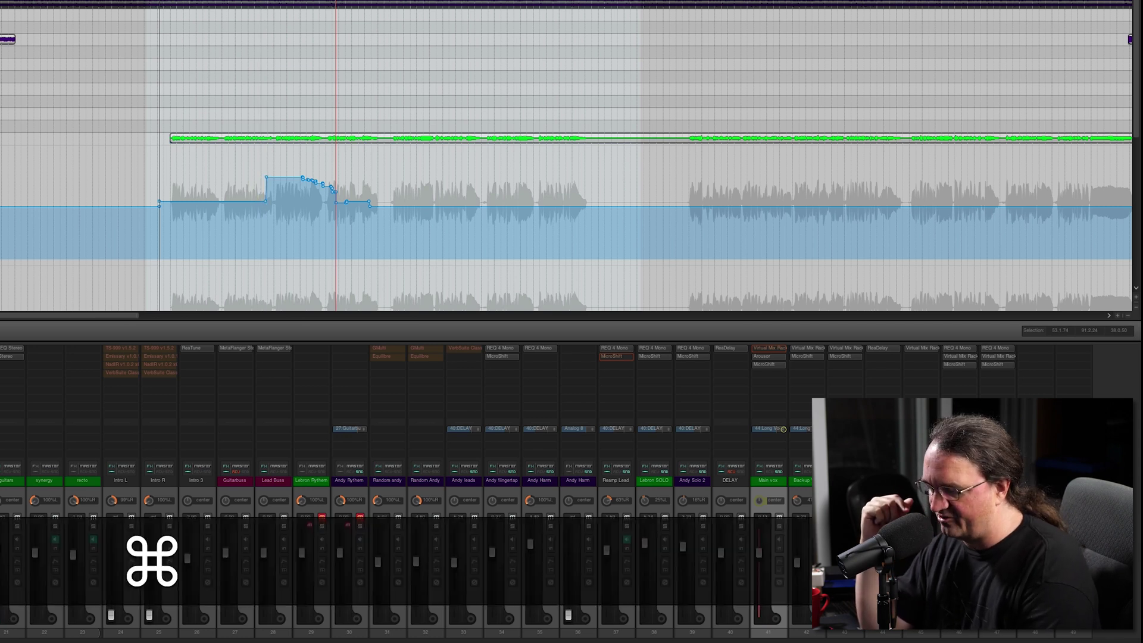
{"action": "key", "text": "super+z"}
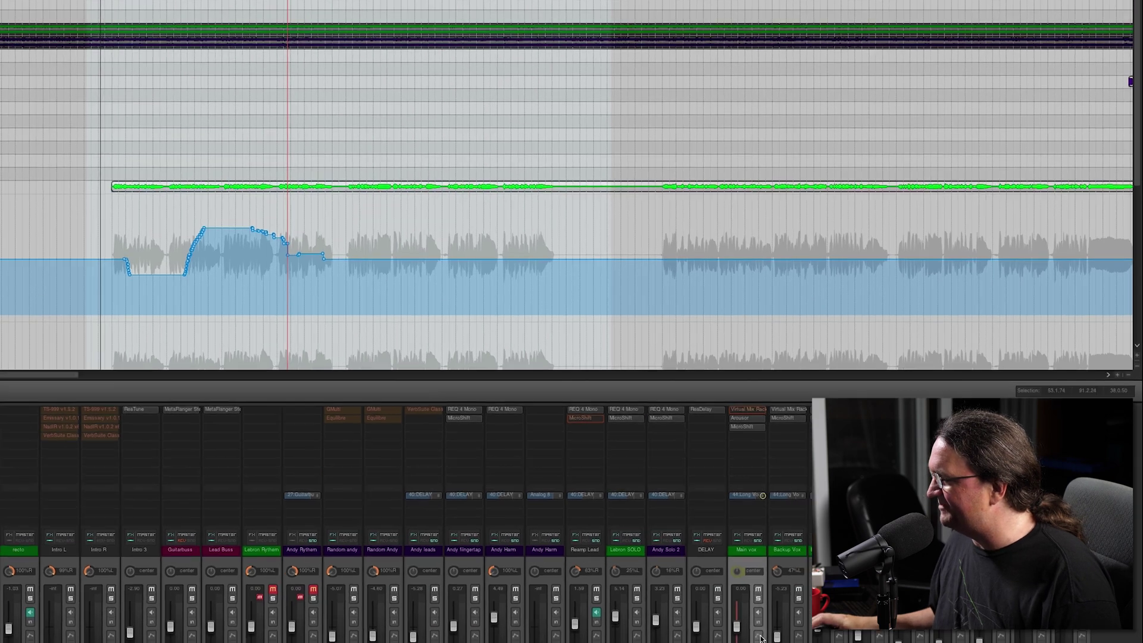
{"action": "left_click", "coordinate": [780, 561]}
{"action": "left_click", "coordinate": [304, 114]}
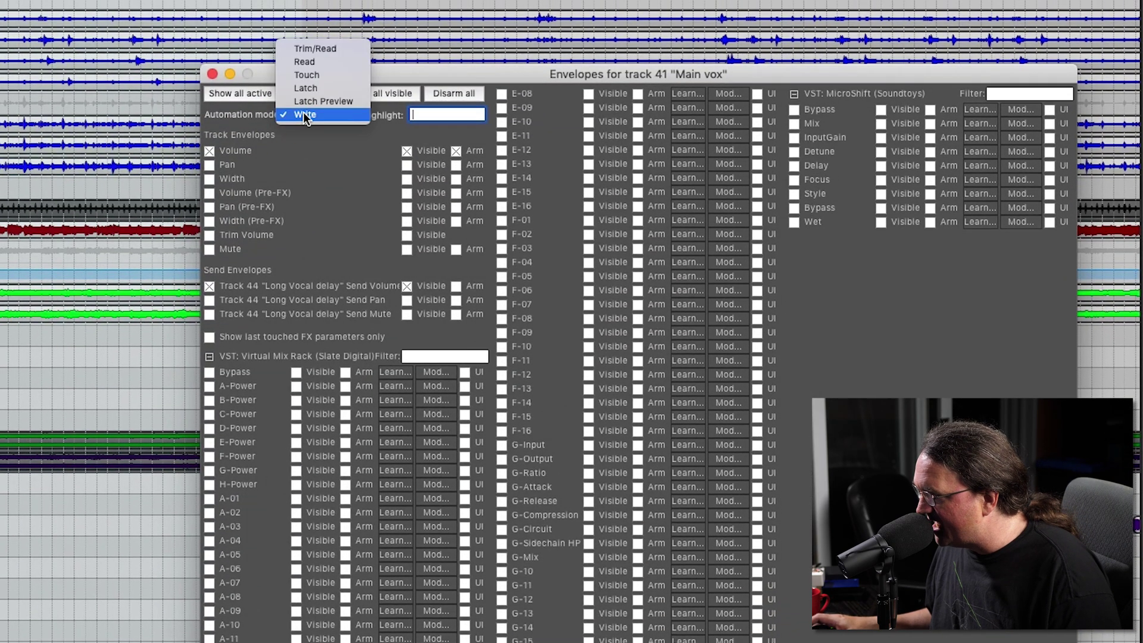
{"action": "left_click", "coordinate": [317, 74]}
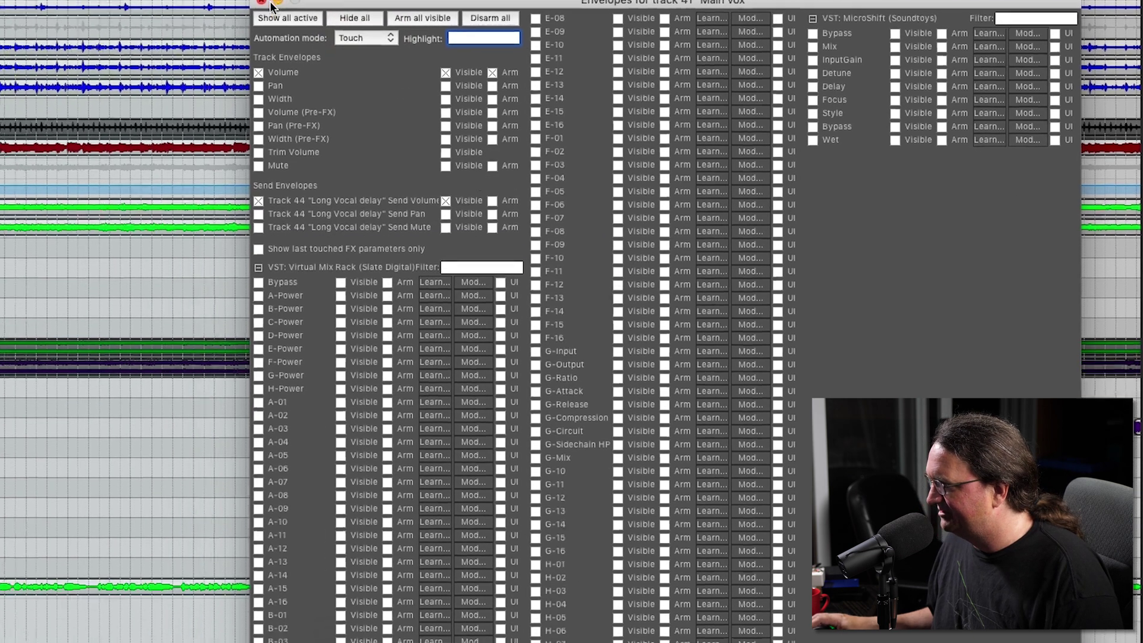
Record a Touch pass raising the Main vox level, then stop playback
{"action": "left_click", "coordinate": [262, 3]}
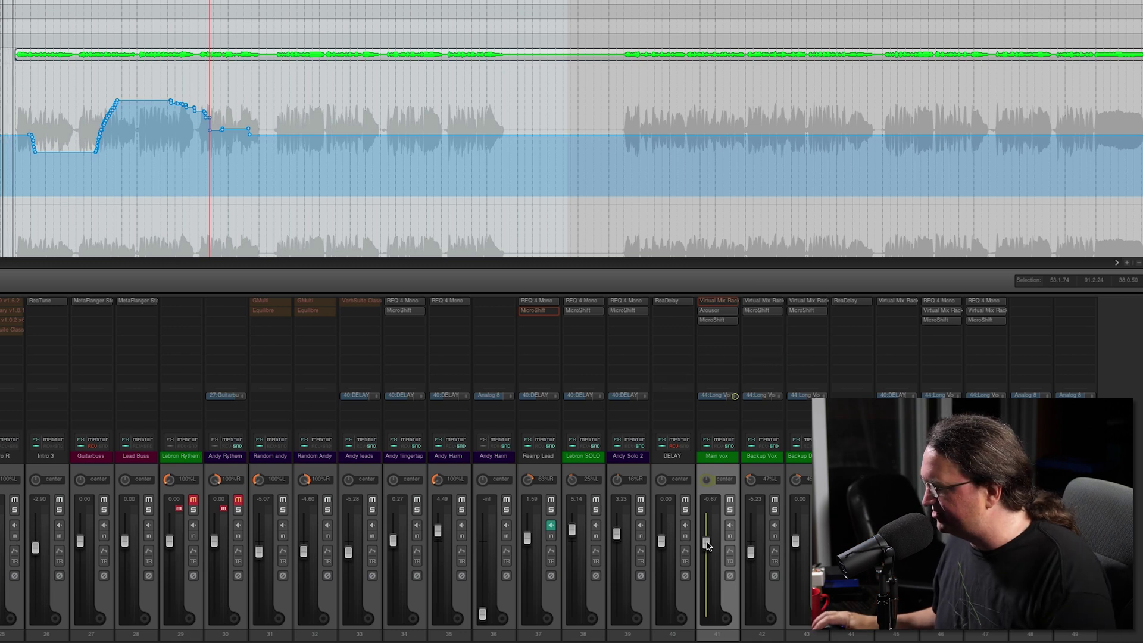
{"action": "left_click_drag", "start_coordinate": [706, 543], "coordinate": [710, 544]}
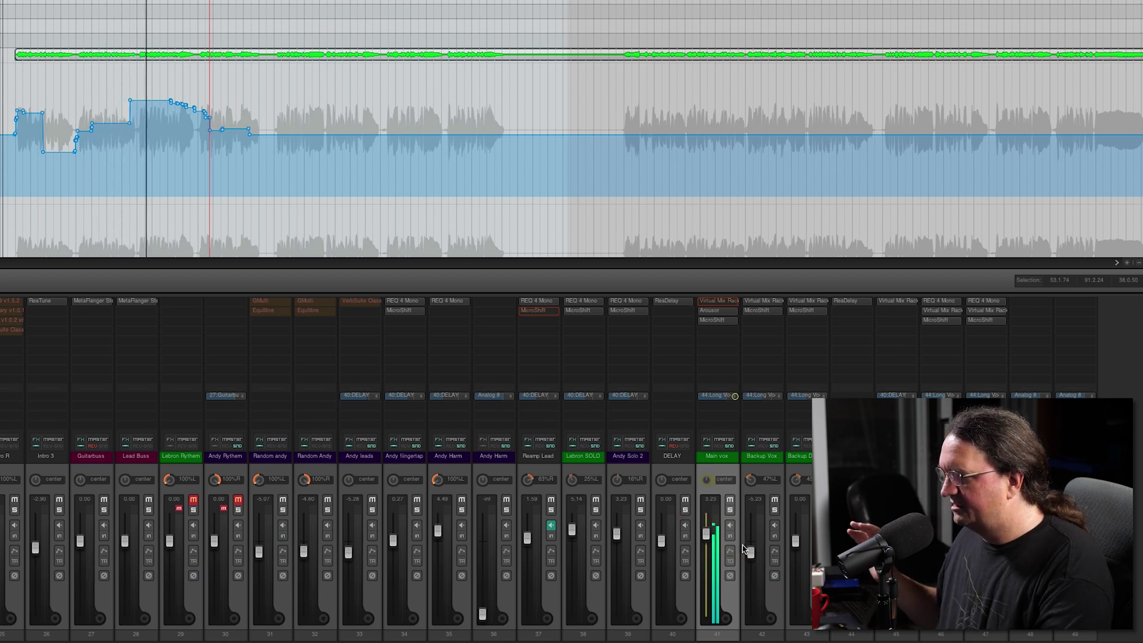
{"action": "key", "text": "space"}
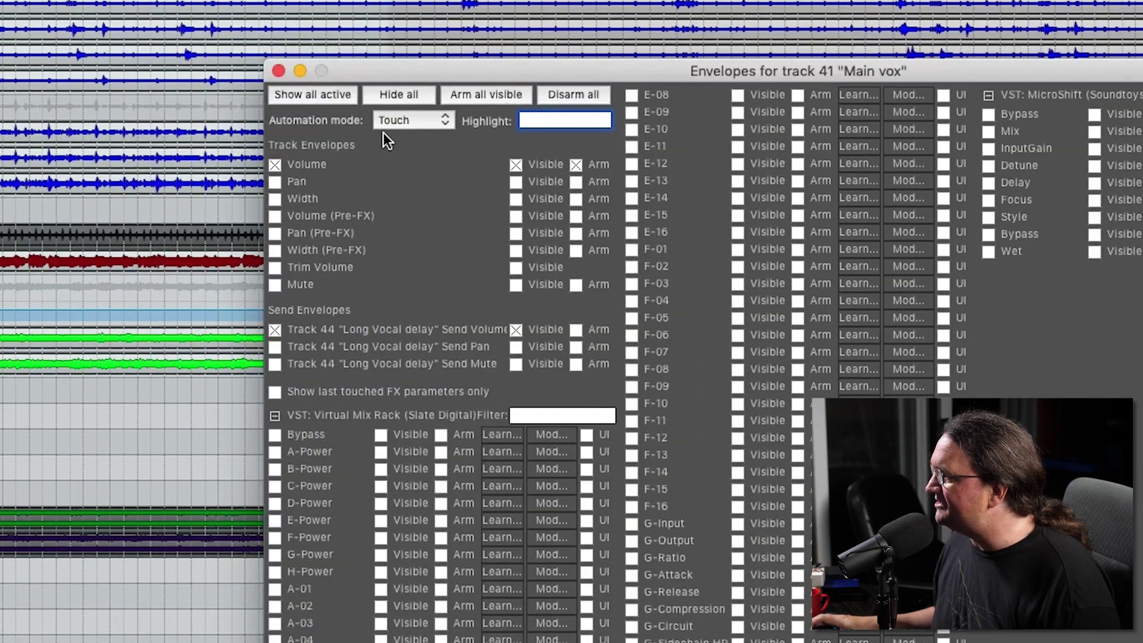
Switch Main vox's automation mode to Latch
{"action": "left_click", "coordinate": [411, 120]}
{"action": "left_click", "coordinate": [422, 137]}
{"action": "left_click", "coordinate": [278, 71]}
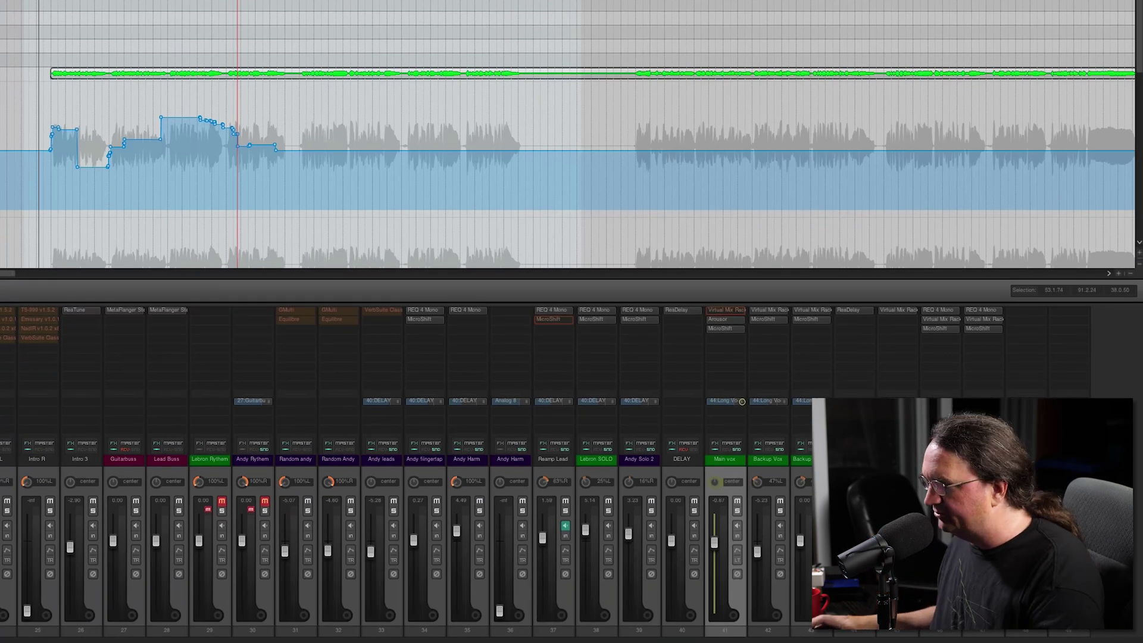
During playback, pull the Main vox fader down to -4.72 dB
{"action": "left_click_drag", "start_coordinate": [715, 542], "coordinate": [716, 539]}
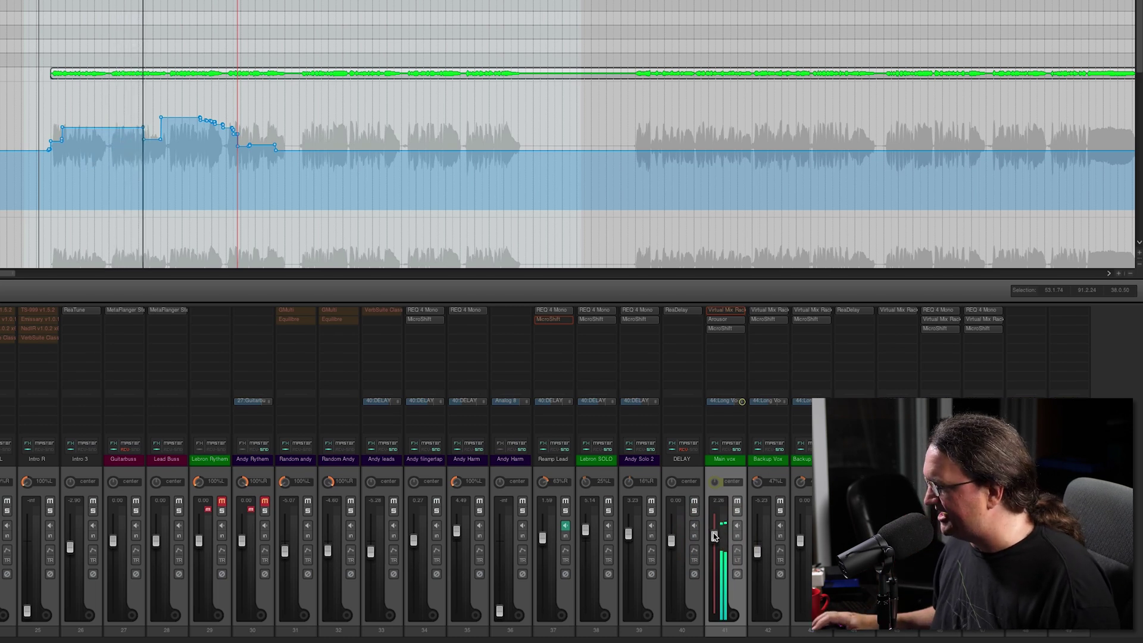
{"action": "mouse_move", "coordinate": [716, 537]}
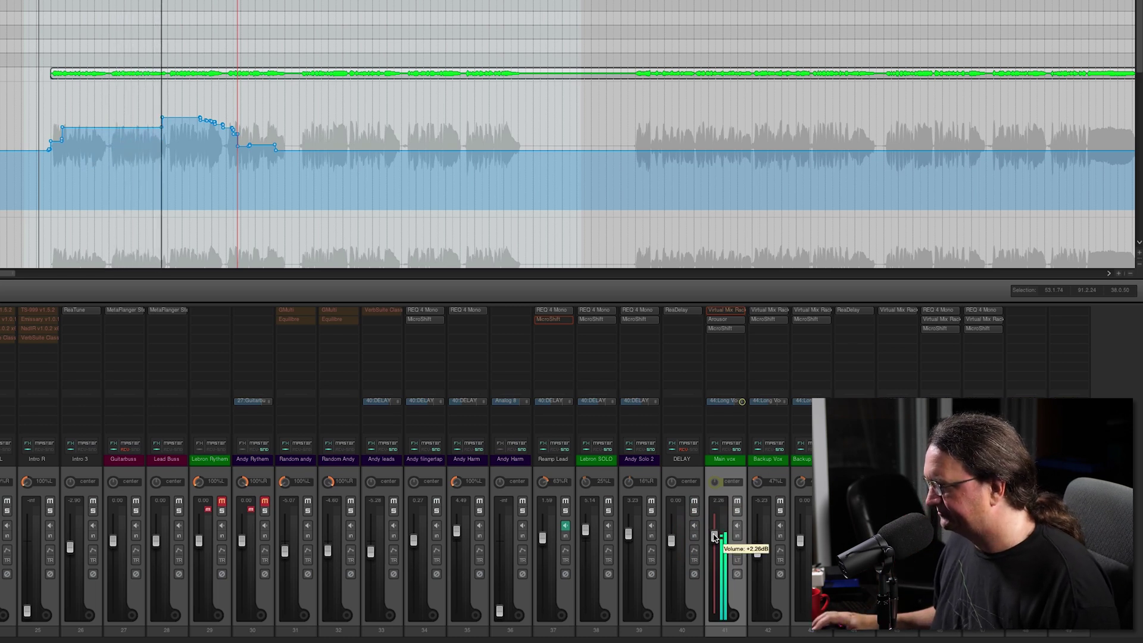
{"action": "left_click_drag", "start_coordinate": [715, 537], "coordinate": [716, 550]}
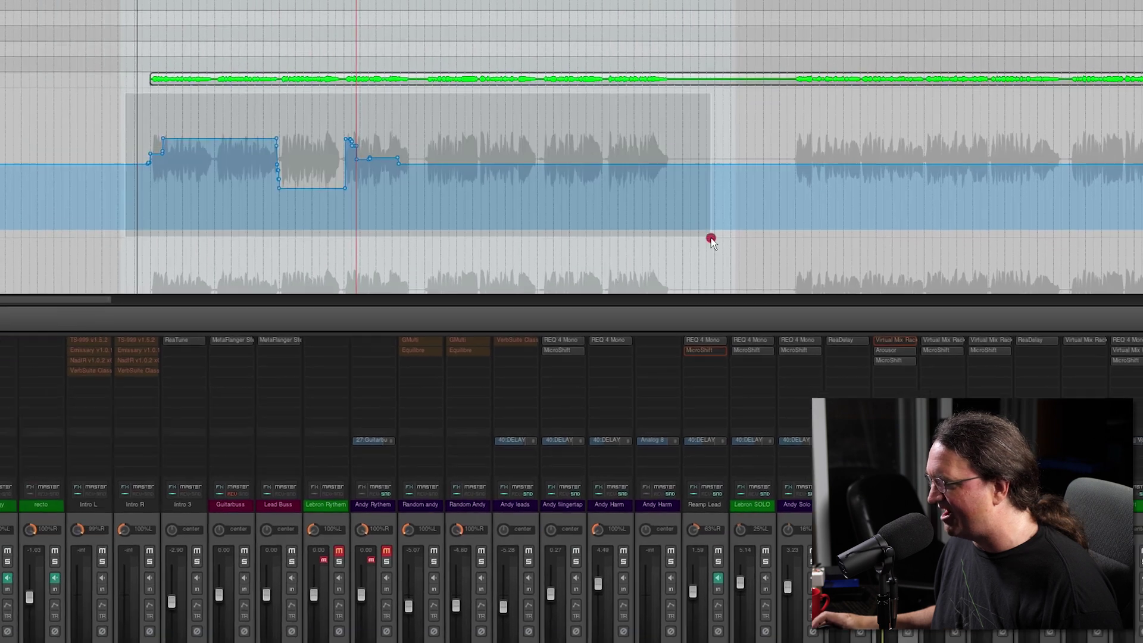
Raise the Main vox envelope over the first vocal phrase's time selection
{"action": "left_click", "coordinate": [551, 216]}
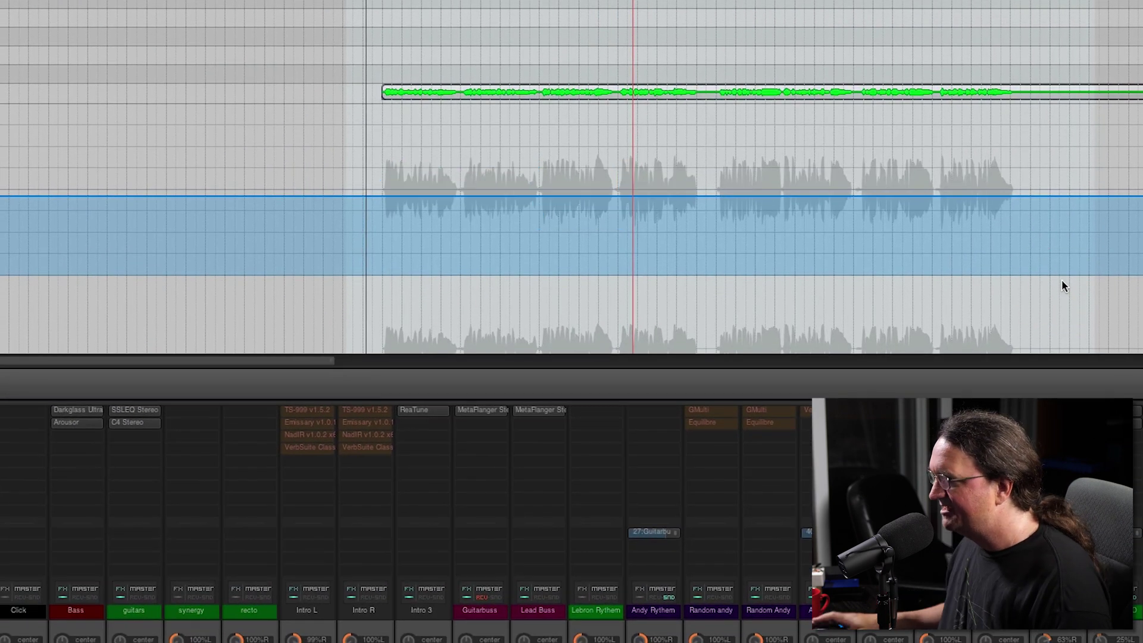
{"action": "left_click", "coordinate": [404, 137]}
{"action": "left_click_drag", "start_coordinate": [373, 137], "coordinate": [460, 137]}
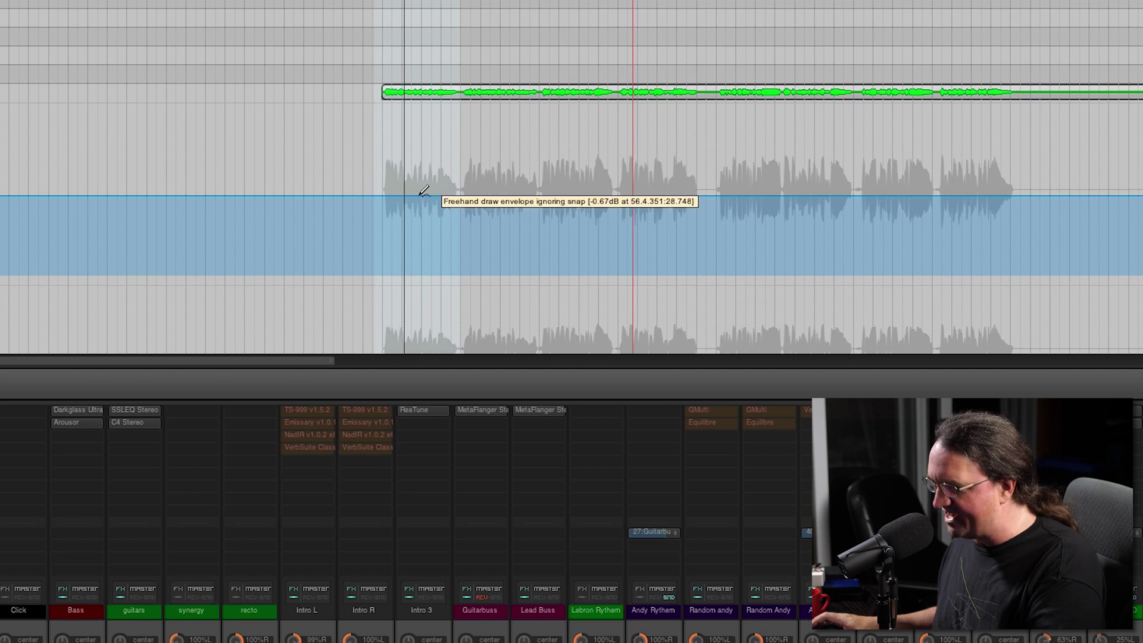
{"action": "left_click_drag", "start_coordinate": [412, 197], "coordinate": [420, 184]}
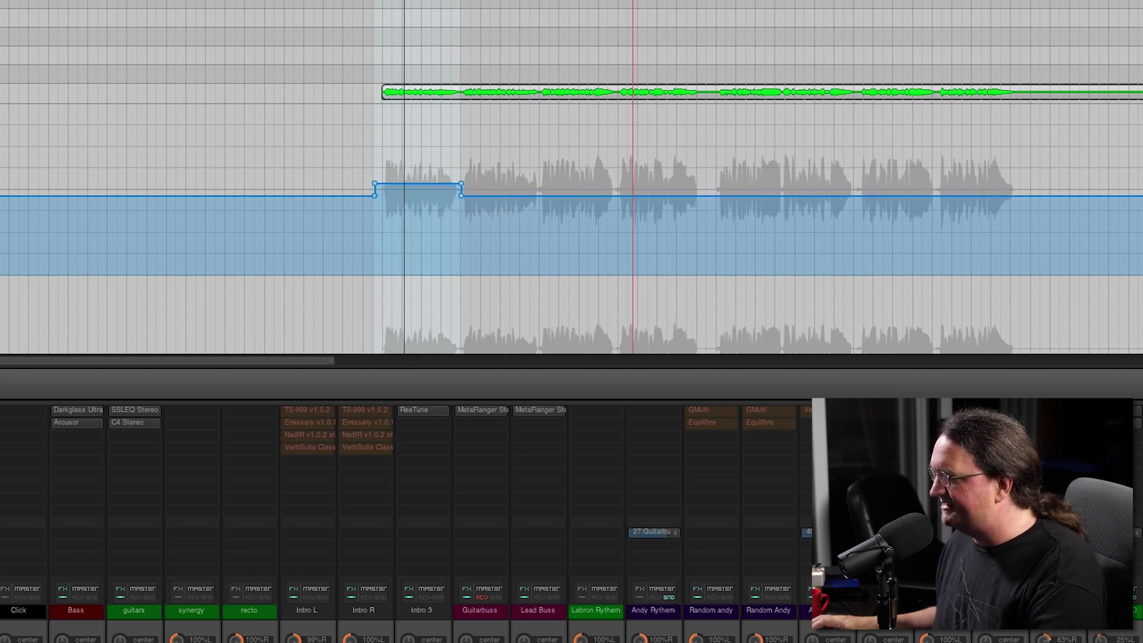
Lower the envelope in a later time selection to -1.67 dB and show the envelope list
{"action": "left_click_drag", "start_coordinate": [540, 310], "coordinate": [616, 310]}
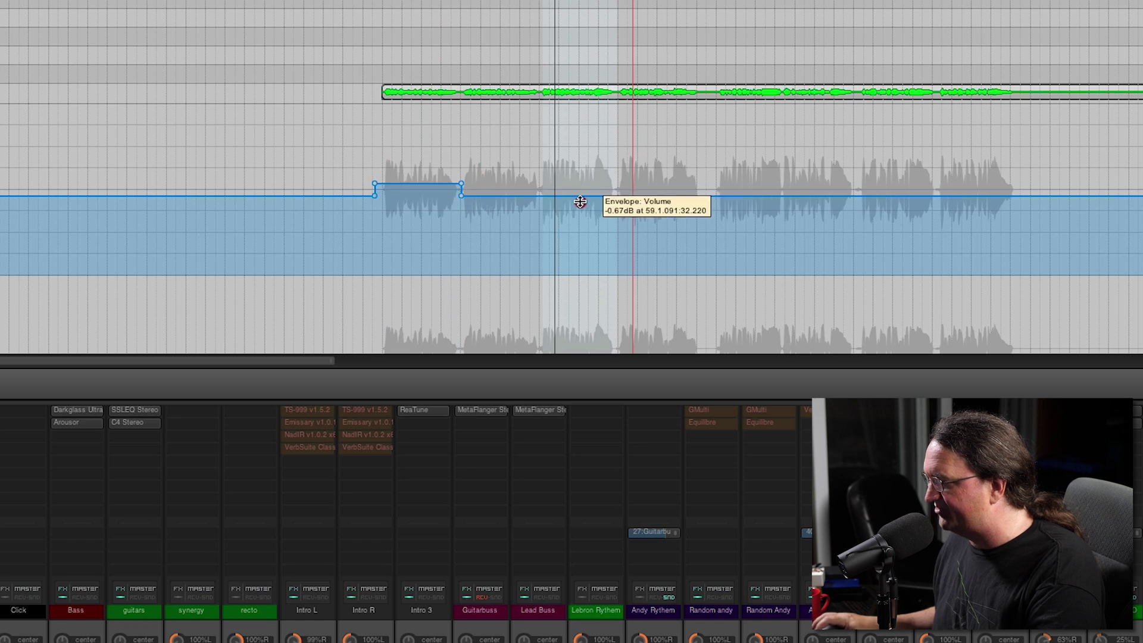
{"action": "left_click_drag", "start_coordinate": [579, 197], "coordinate": [579, 204]}
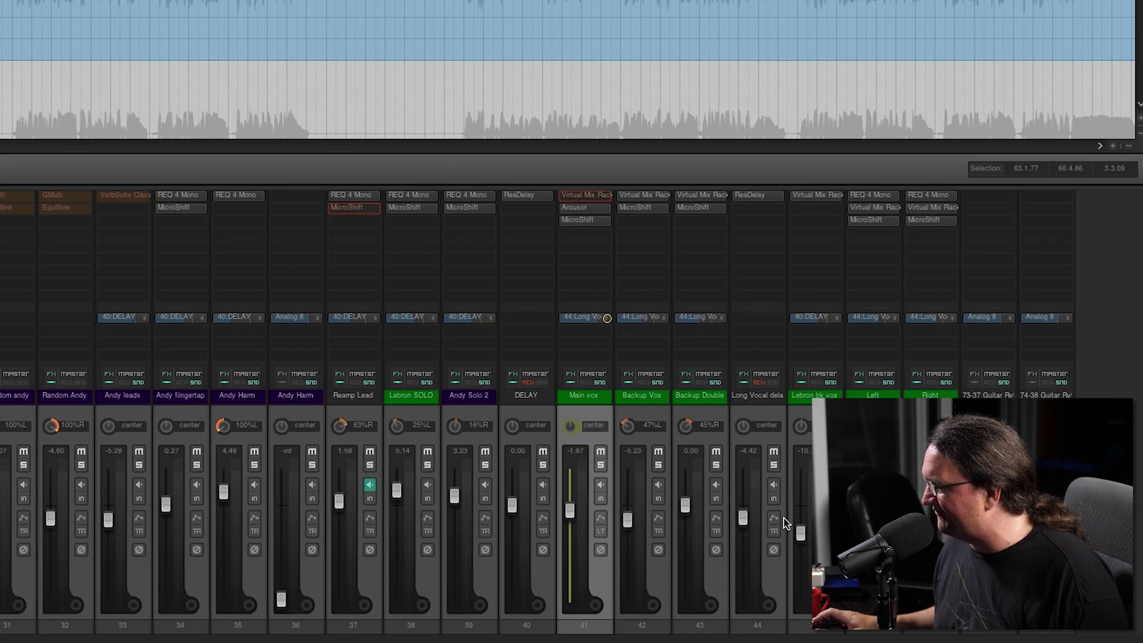
{"action": "left_click", "coordinate": [601, 518]}
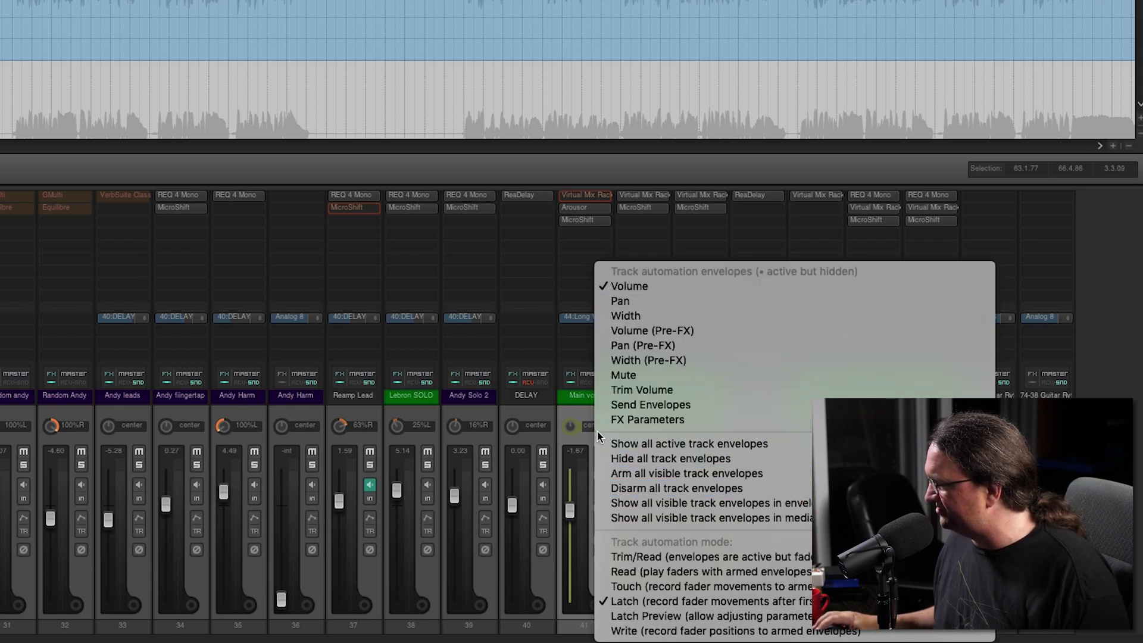
Set Main vox to Read automation and play from the project start so its level follows the envelope
{"action": "left_click", "coordinate": [627, 520]}
{"action": "left_click", "coordinate": [599, 524]}
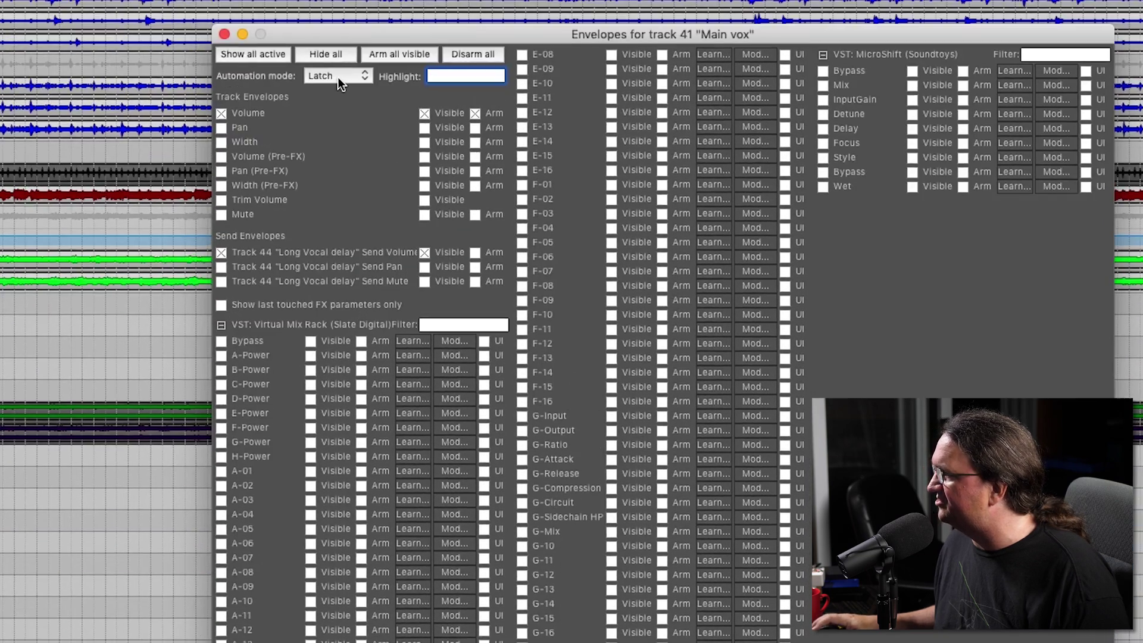
{"action": "left_click", "coordinate": [344, 118]}
{"action": "left_click", "coordinate": [339, 93]}
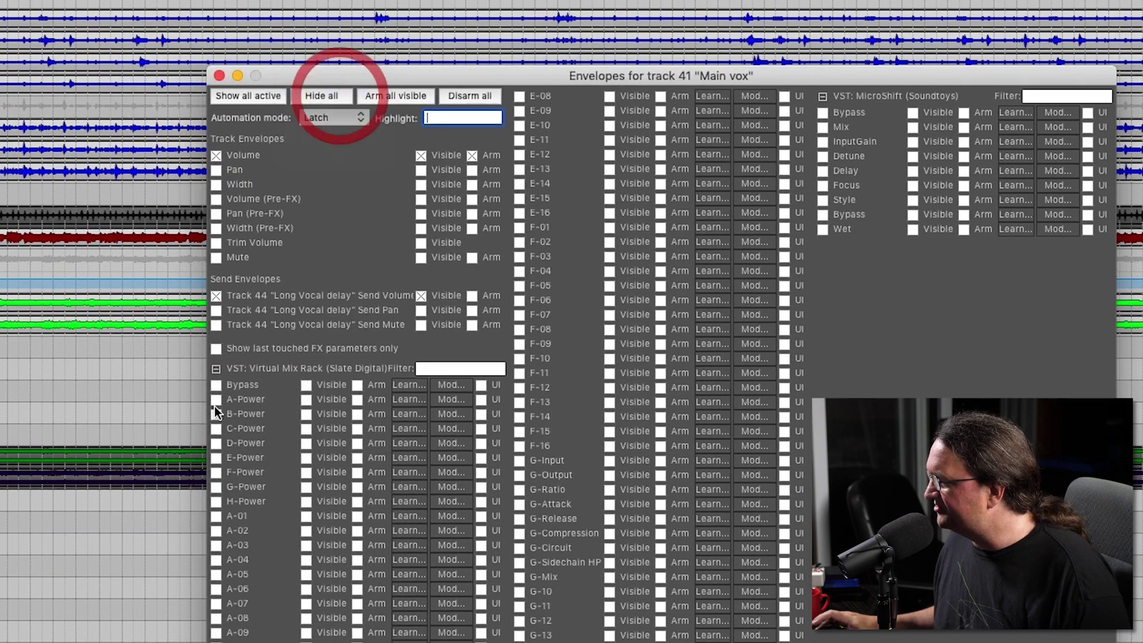
{"action": "left_click", "coordinate": [217, 76]}
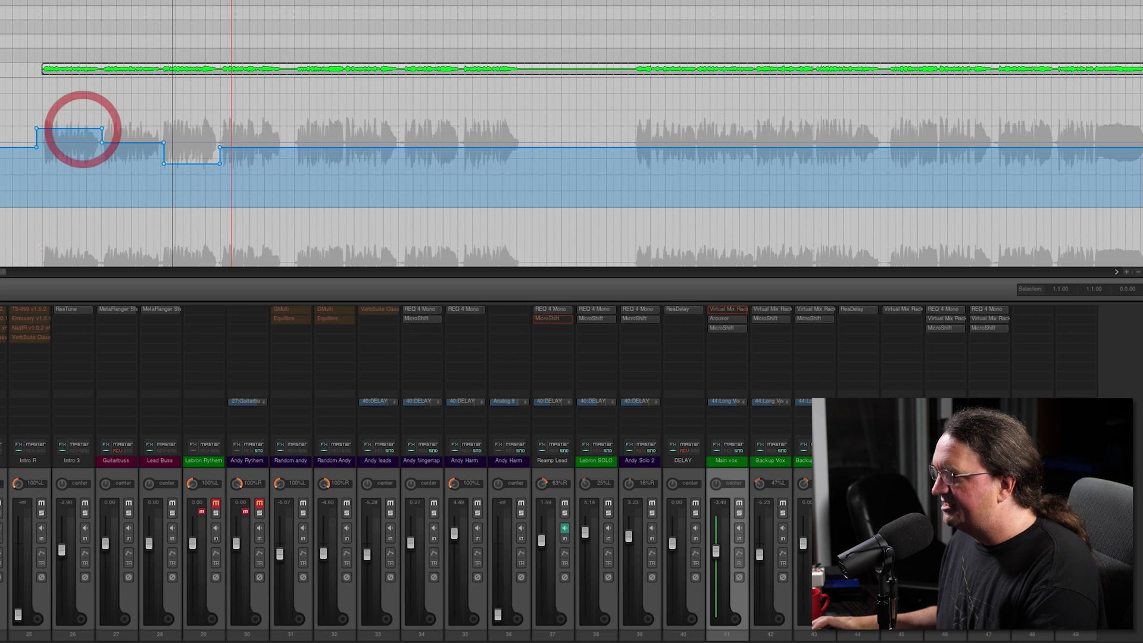
{"action": "key", "text": "Home"}
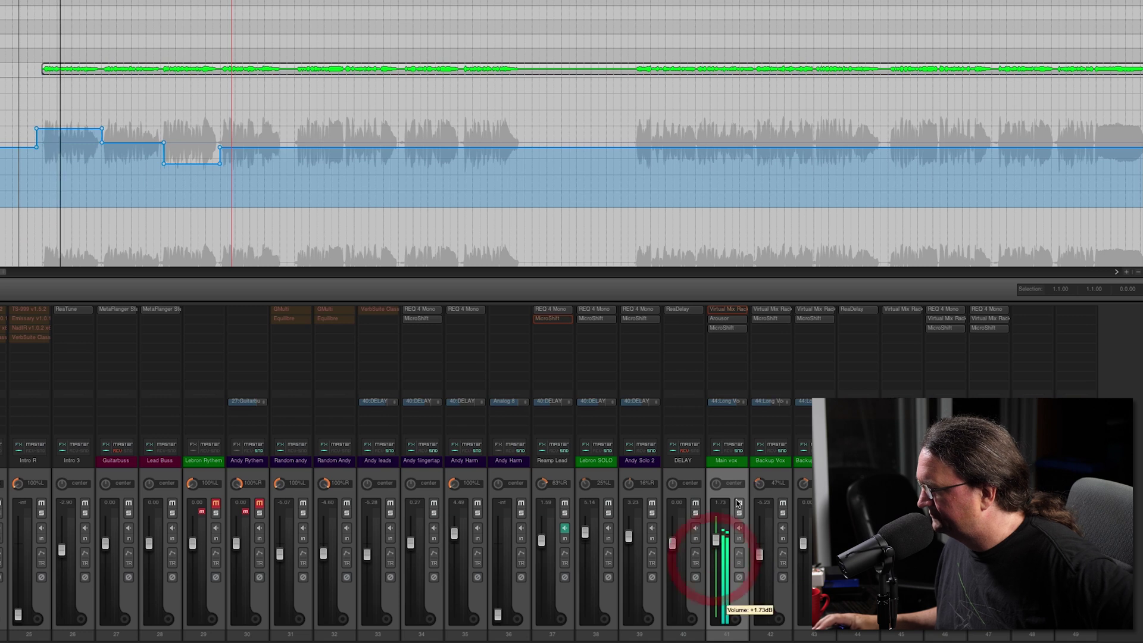
{"action": "left_click", "coordinate": [716, 562]}
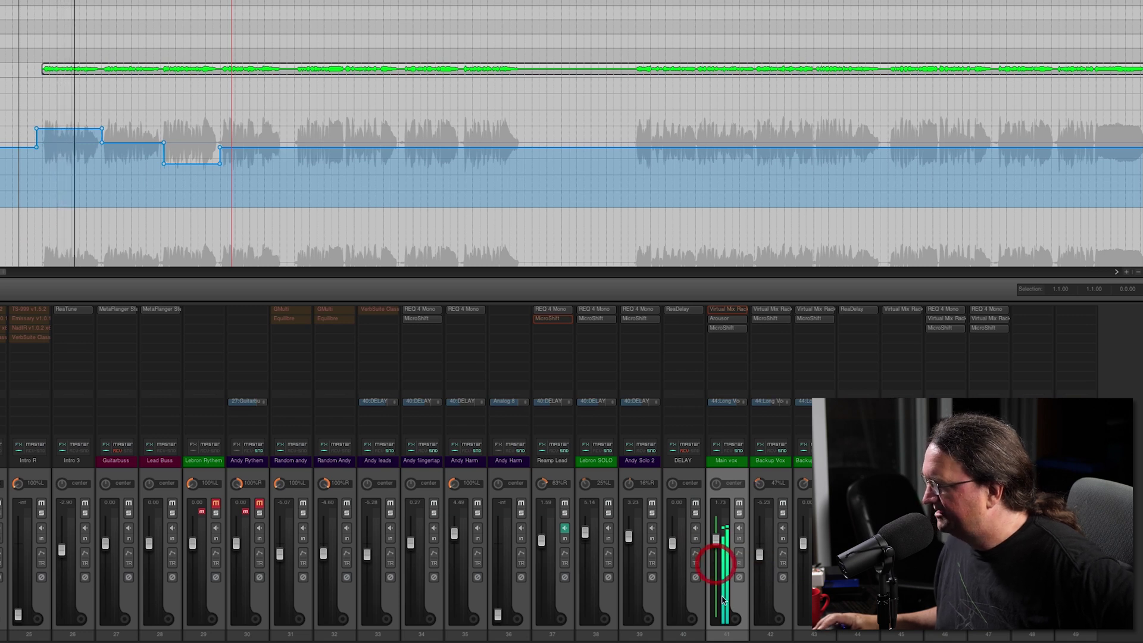
Choose Trim/Read as Main vox's automation mode in the Envelopes for track 41 window
{"action": "right_click", "coordinate": [739, 532]}
{"action": "key", "text": "Escape"}
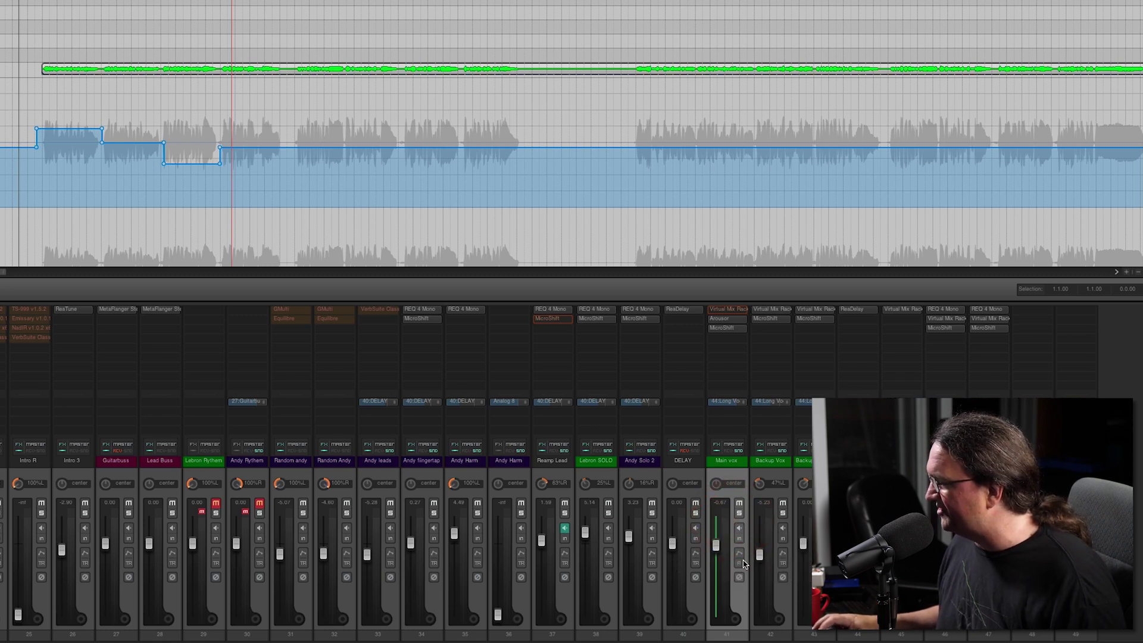
{"action": "left_click", "coordinate": [738, 554]}
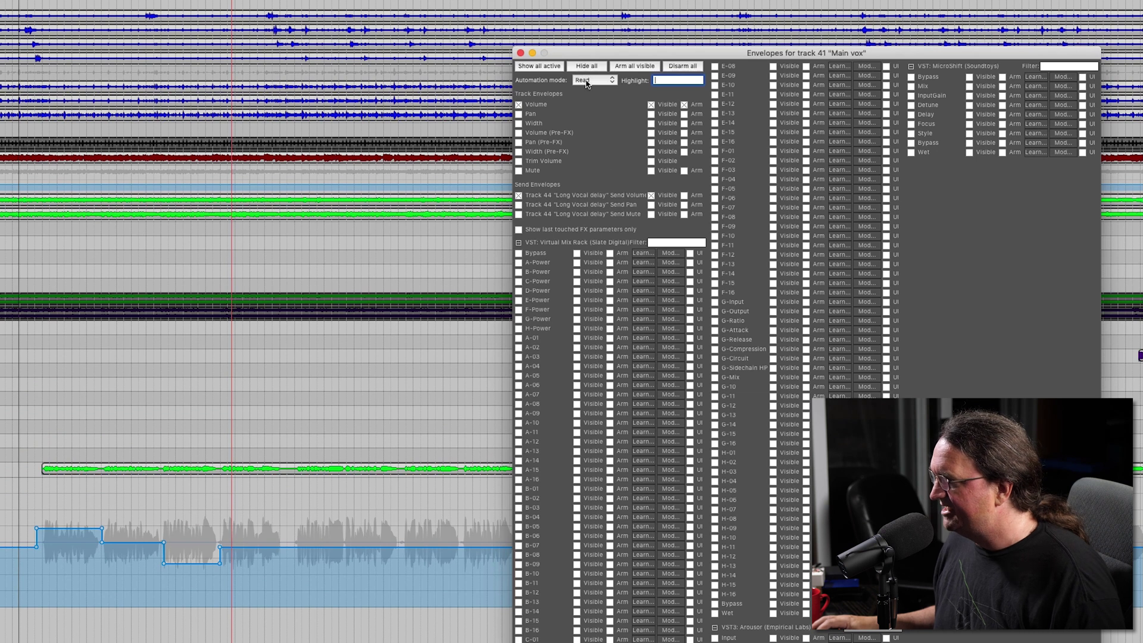
{"action": "left_click", "coordinate": [587, 81]}
{"action": "left_click", "coordinate": [589, 71]}
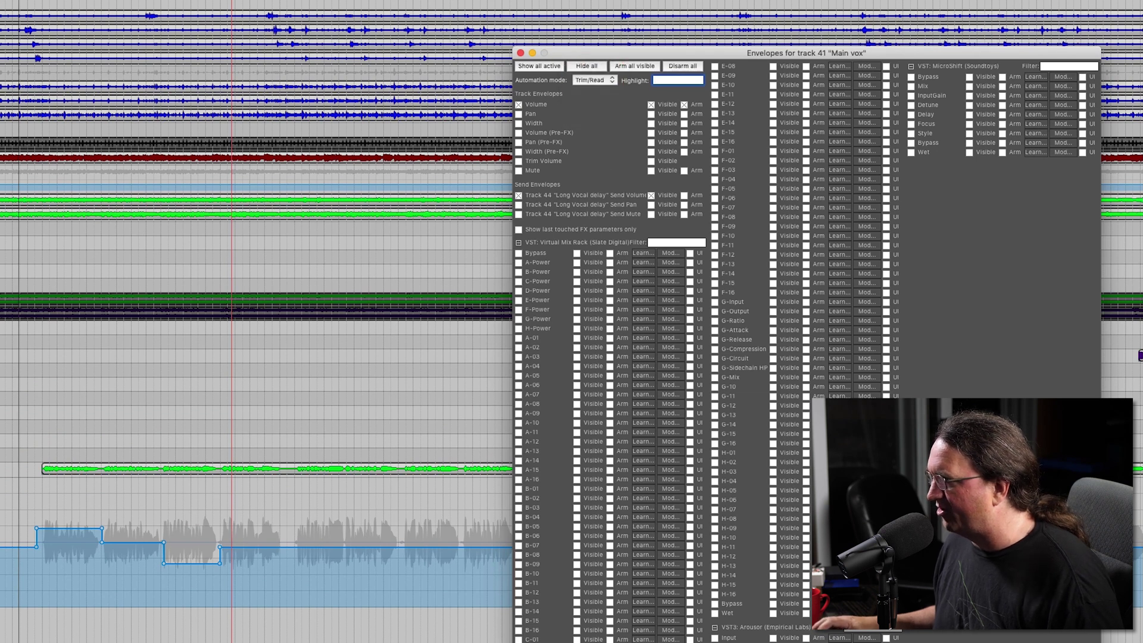
{"action": "left_click", "coordinate": [522, 53]}
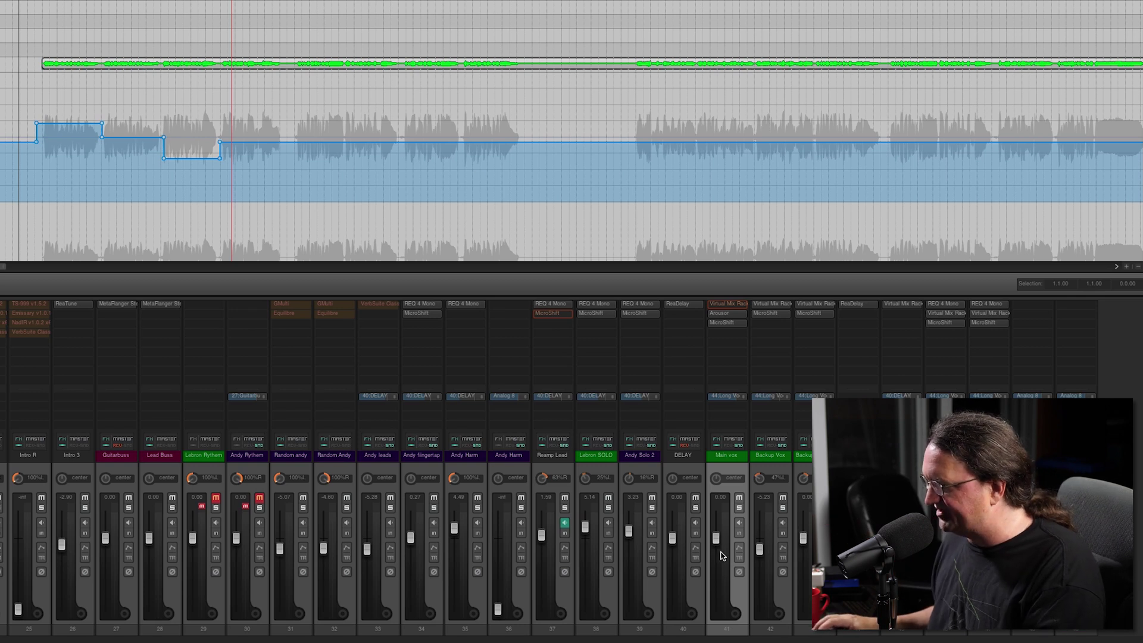
Play the song and trim the Main vox fader to about +1.04 dB in Trim/Read mode
{"action": "scroll", "coordinate": [718, 552], "scroll_direction": "down", "scroll_amount": 4}
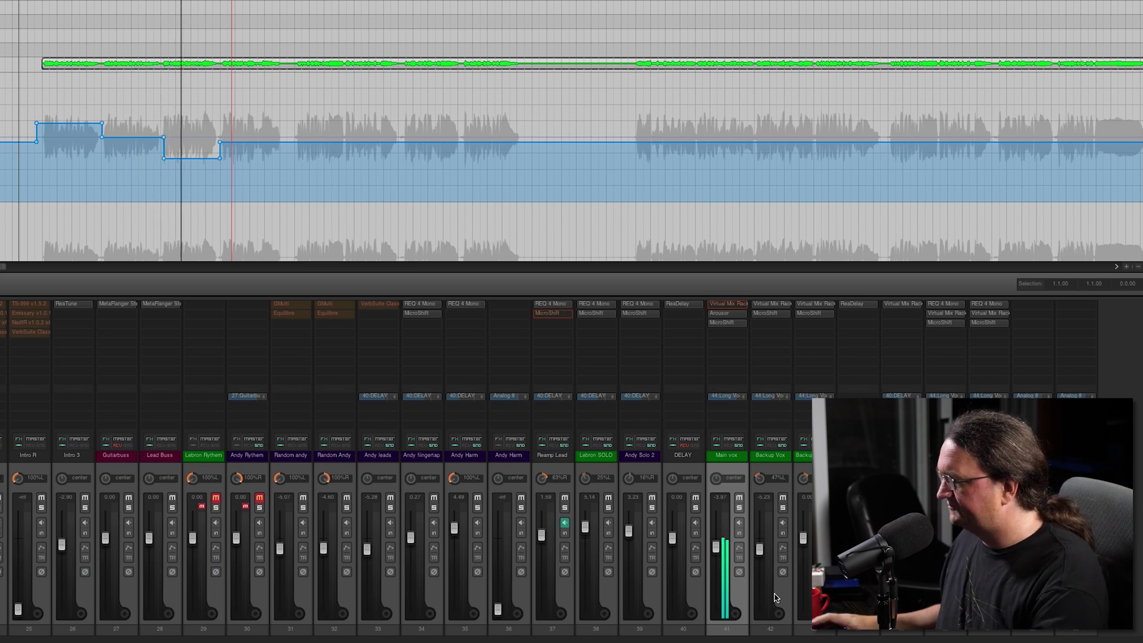
{"action": "key", "text": "space"}
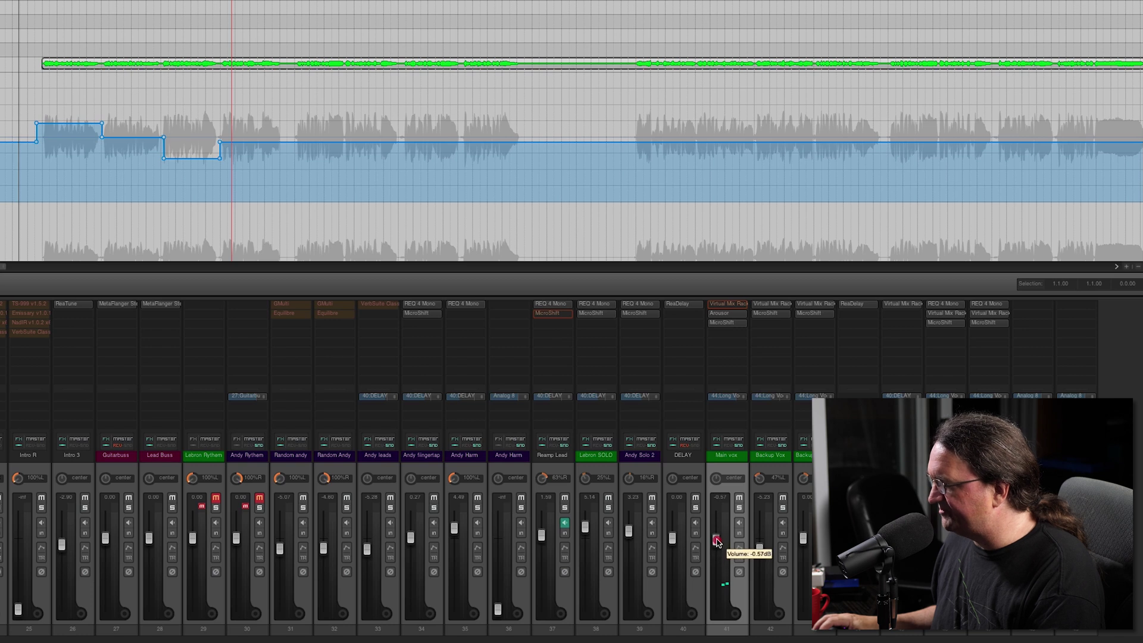
{"action": "key", "text": "space"}
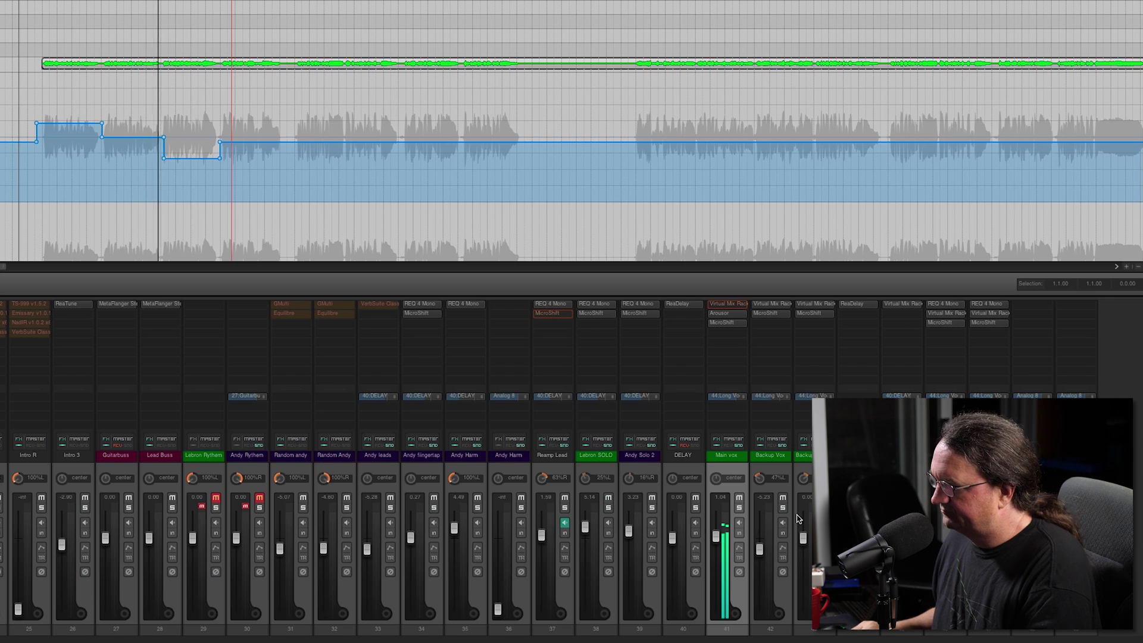
{"action": "key", "text": "space"}
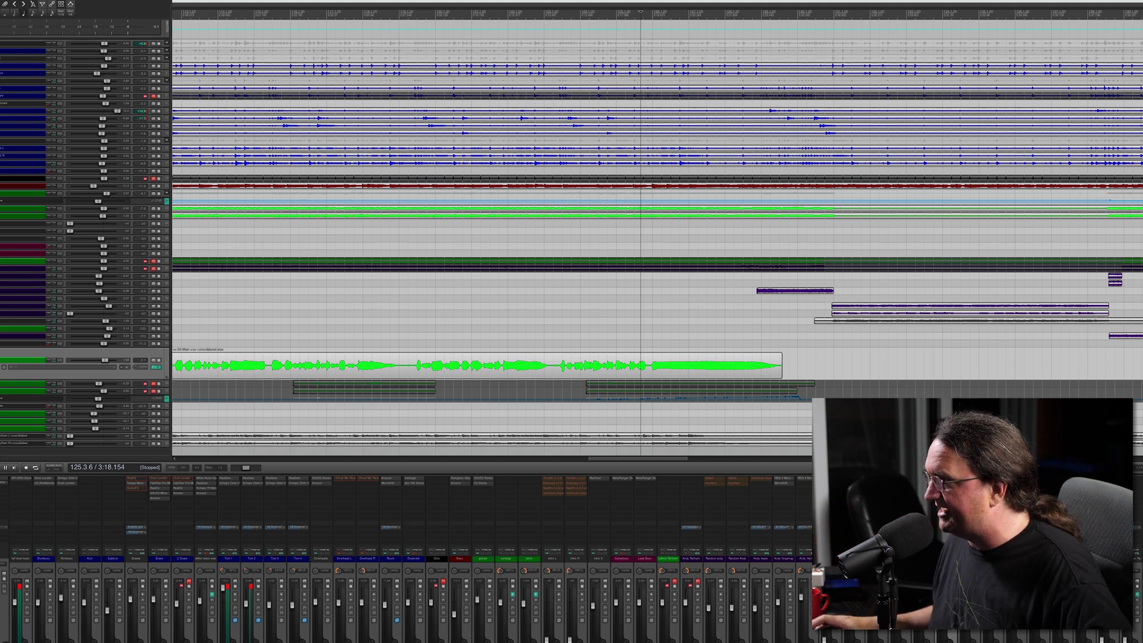
Select a four-second time range, then move the Long Vocal ReaDelay window aside and close it
{"action": "left_click_drag", "start_coordinate": [724, 22], "coordinate": [636, 16]}
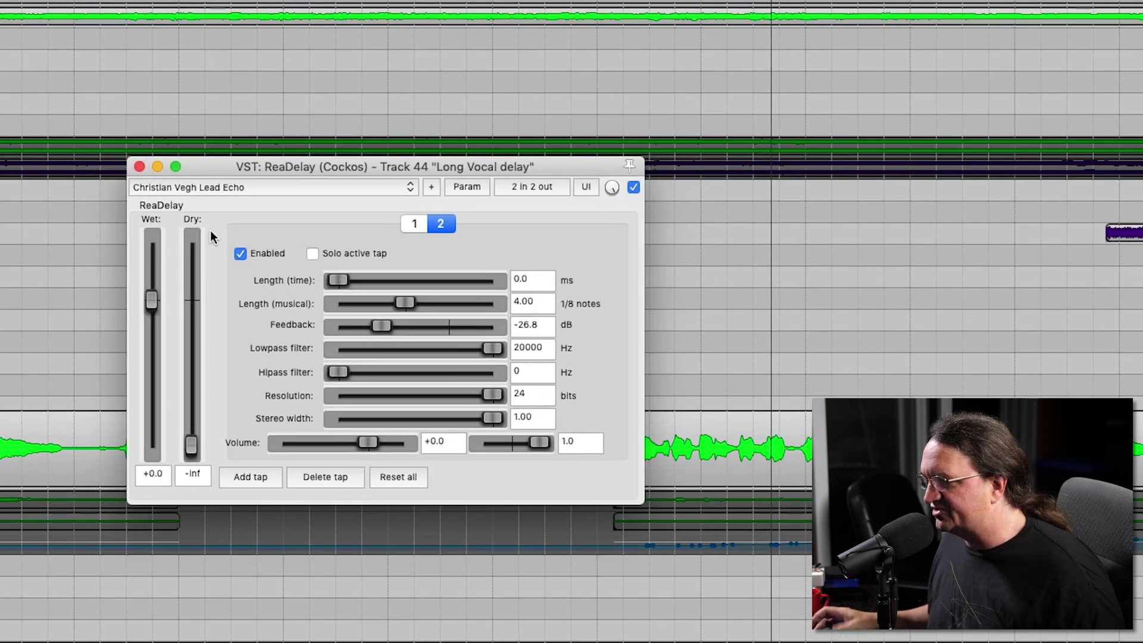
{"action": "left_click_drag", "start_coordinate": [226, 177], "coordinate": [246, 99]}
{"action": "left_click", "coordinate": [197, 100]}
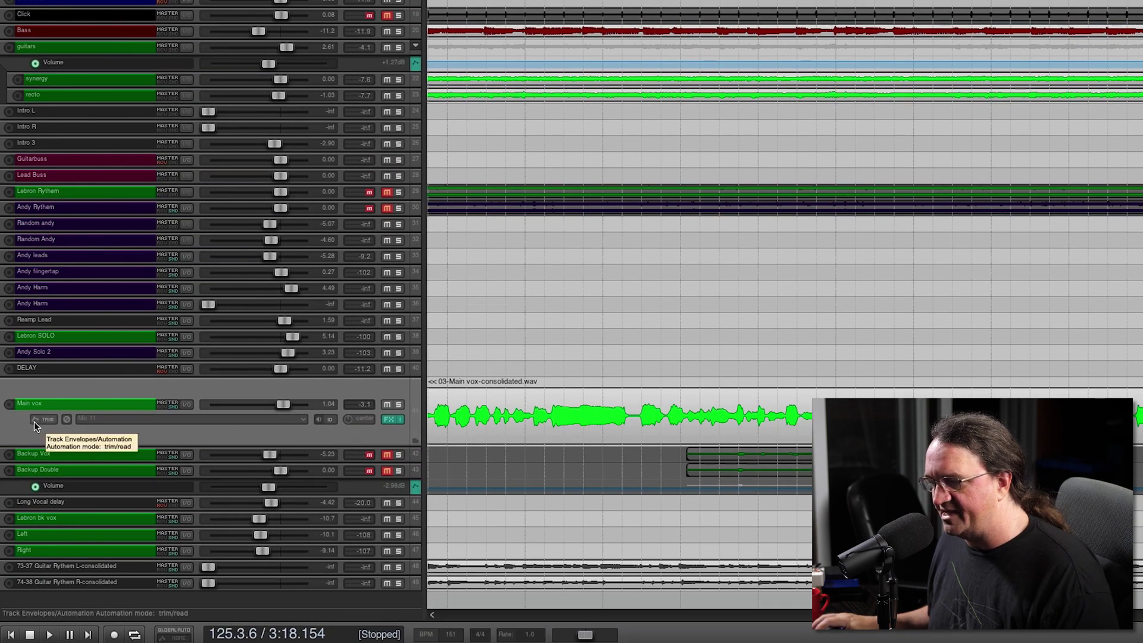
Make Main vox's Track 44 Send Volume envelope to the Long Vocal delay visible
{"action": "left_click", "coordinate": [34, 421]}
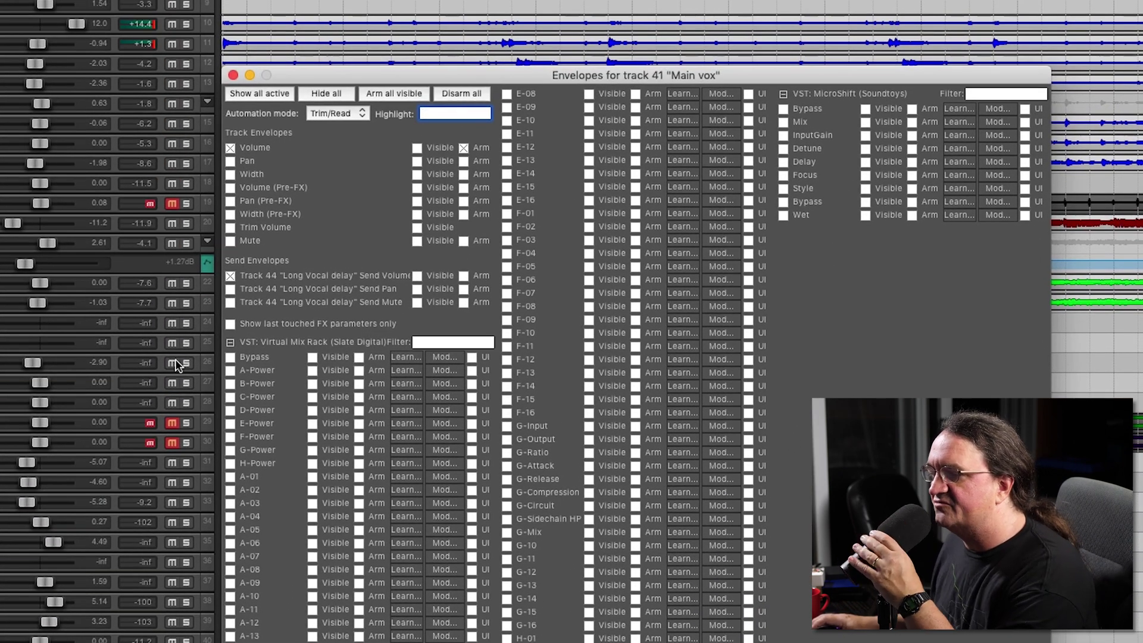
{"action": "left_click", "coordinate": [417, 276]}
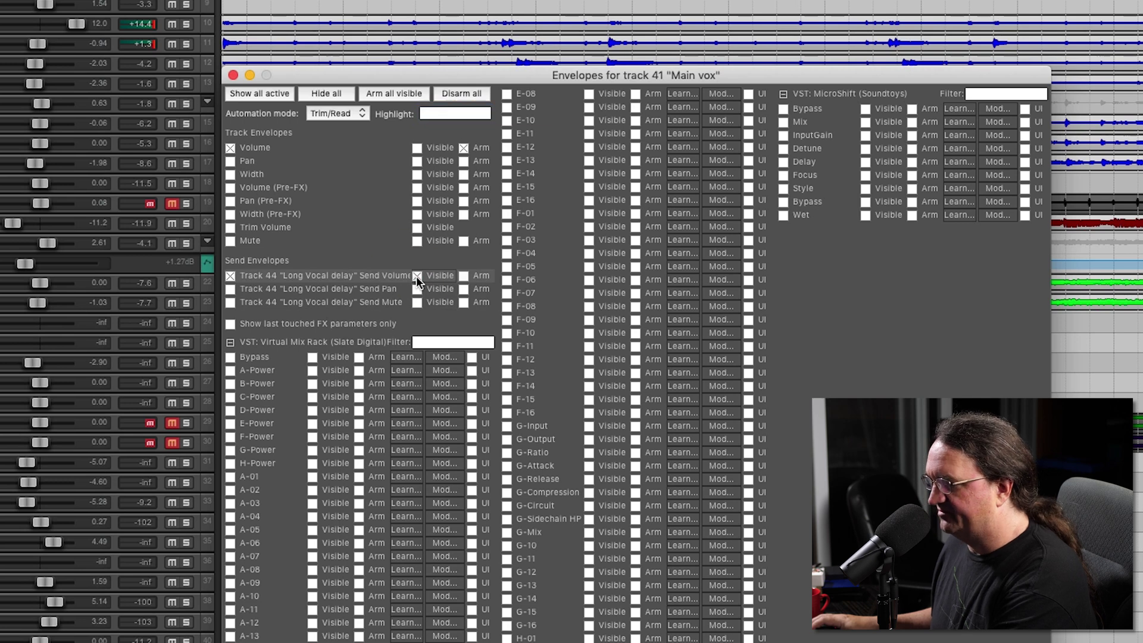
{"action": "left_click", "coordinate": [232, 75]}
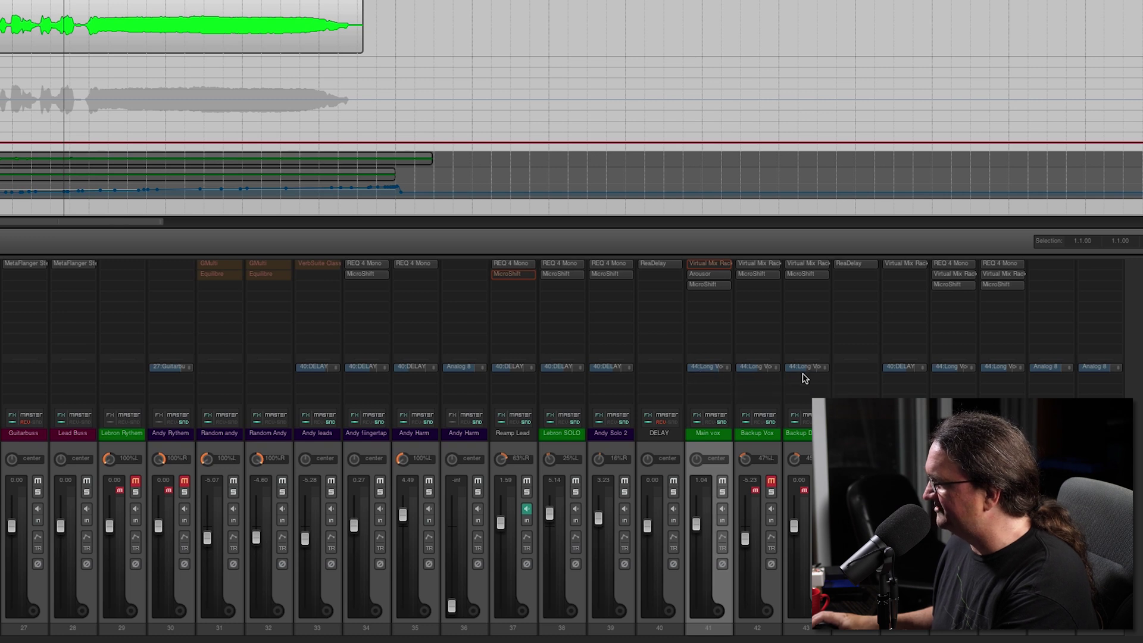
Check the Long Vocal delay send controls, start playback, and hide the mixer
{"action": "left_click", "coordinate": [711, 369]}
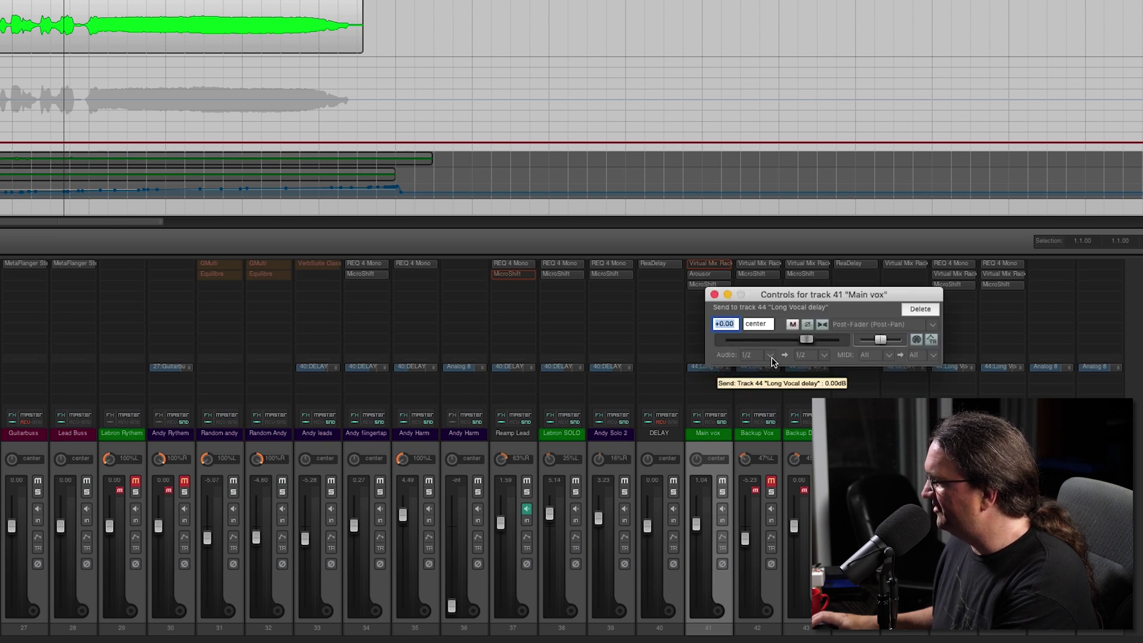
{"action": "left_click", "coordinate": [714, 295]}
{"action": "key", "text": "space"}
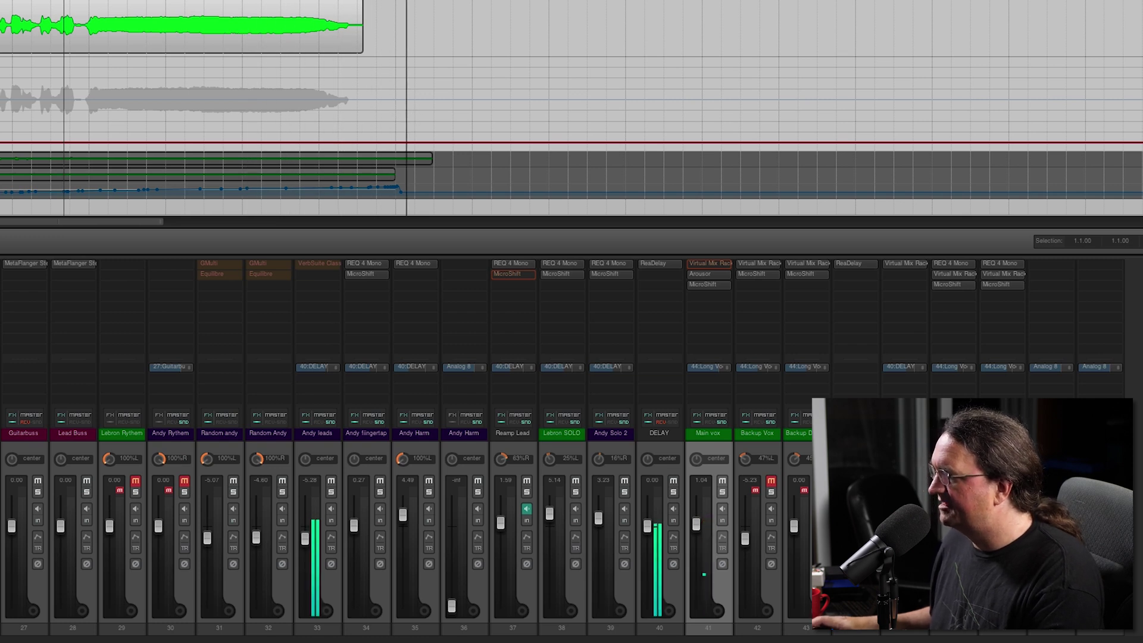
{"action": "key", "text": "ctrl+m"}
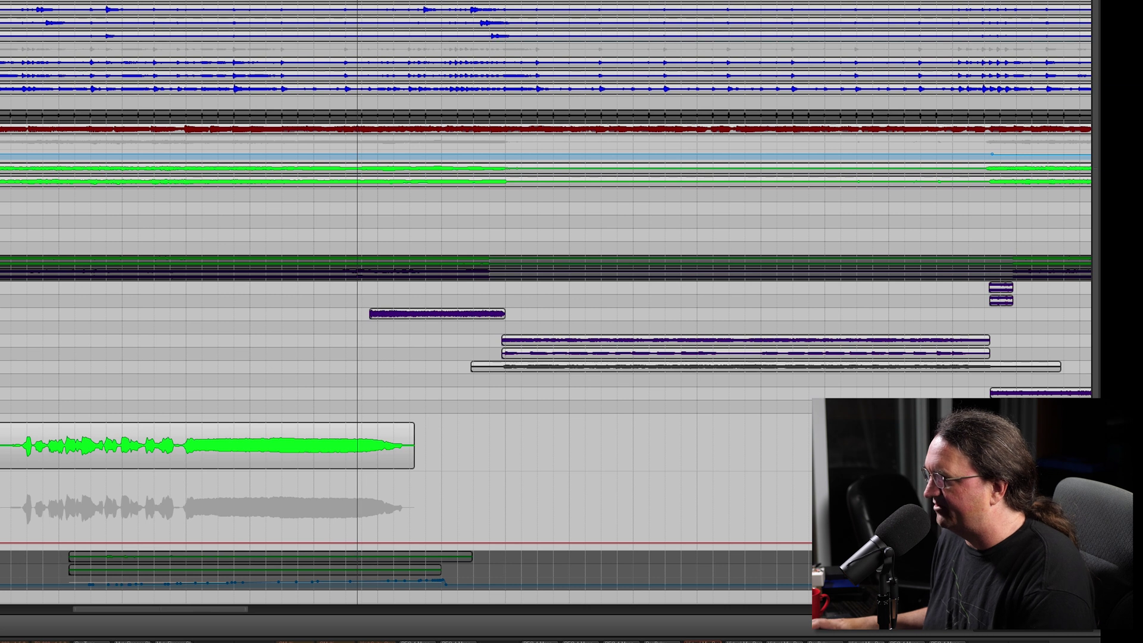
Audition the vocal phrase and freehand-draw a rising ramp on the delay send volume envelope
{"action": "left_click", "coordinate": [187, 541]}
{"action": "key", "text": "space"}
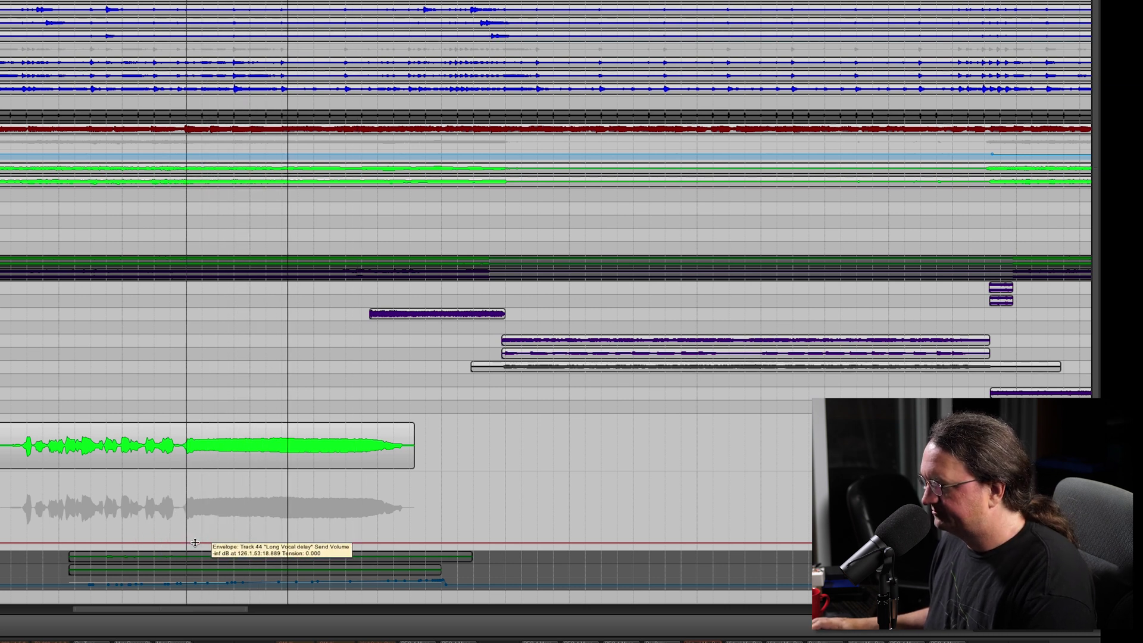
{"action": "key", "text": "space"}
{"action": "left_click_drag", "start_coordinate": [194, 541], "coordinate": [407, 474]}
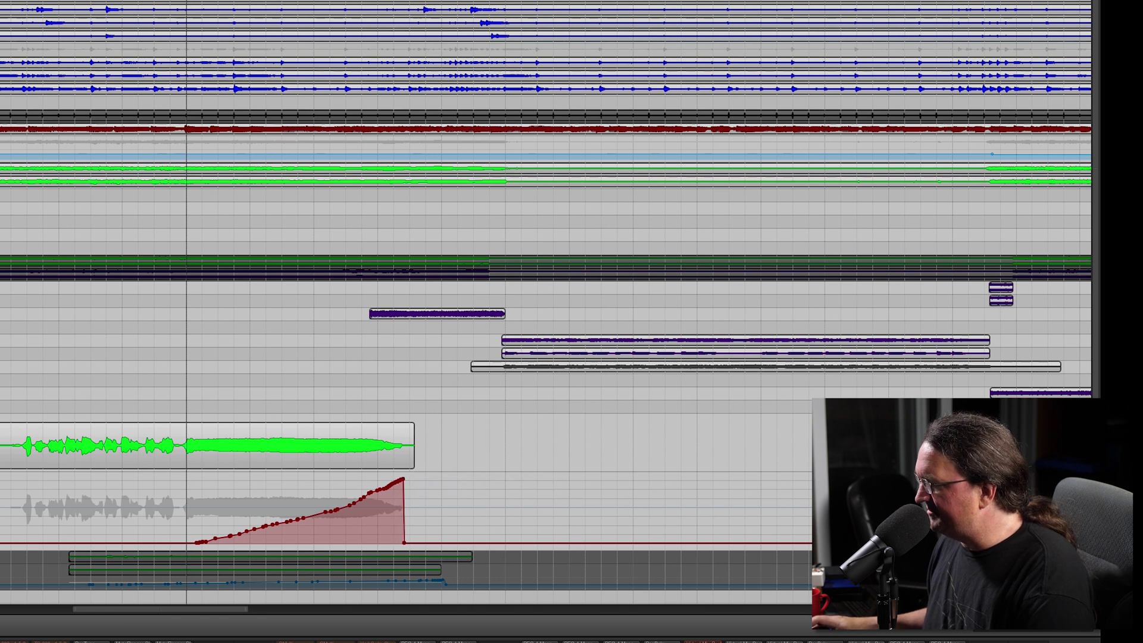
Play back the delay swell and select the top ramp points peaking near +1.19 dB
{"action": "key", "text": "space"}
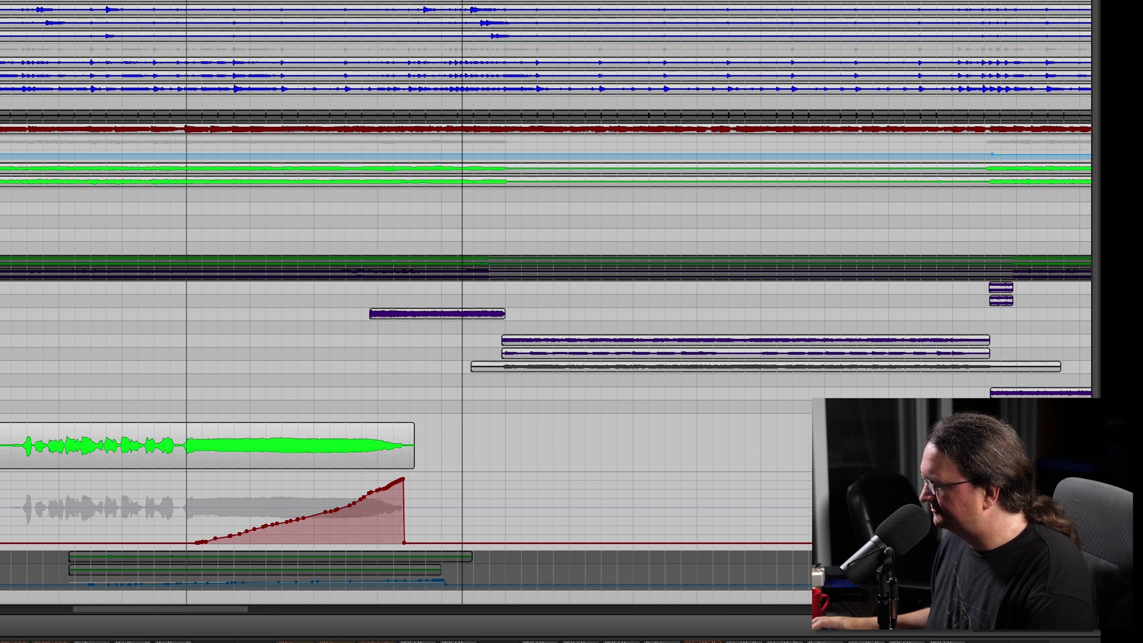
{"action": "key", "text": "space"}
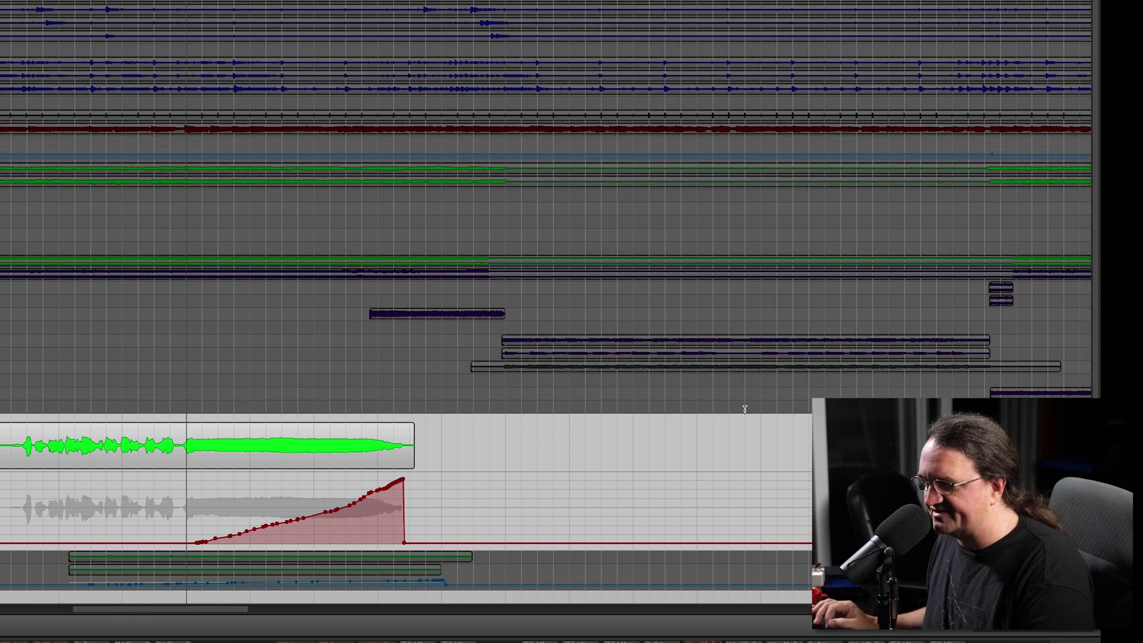
{"action": "key", "text": "space"}
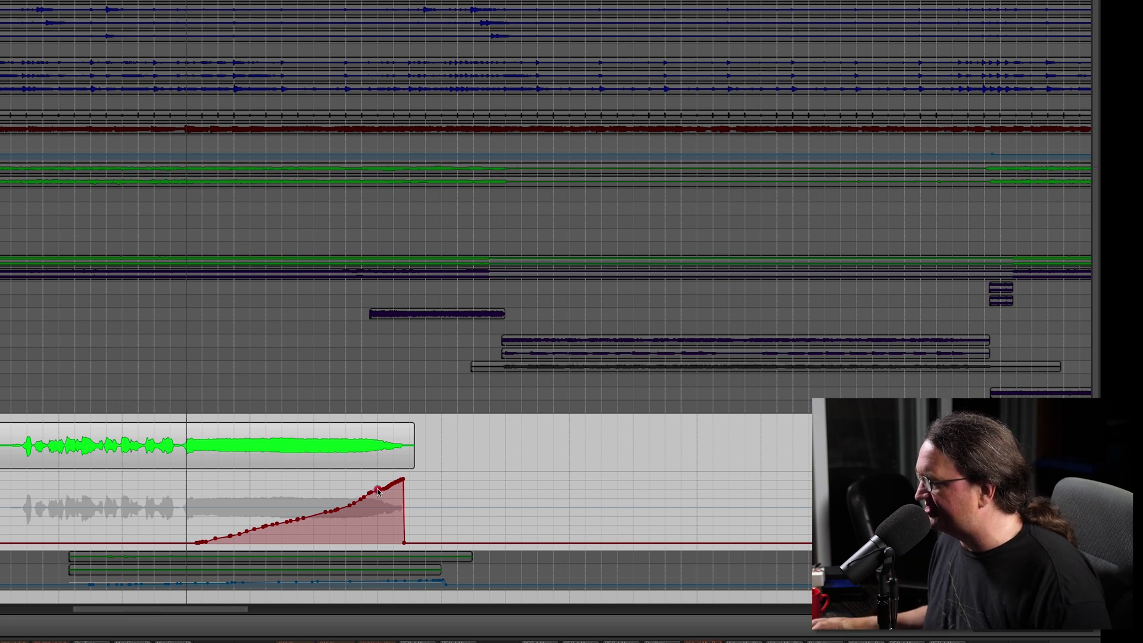
{"action": "mouse_move", "coordinate": [392, 492]}
{"action": "left_mouse_down"}
{"action": "mouse_move", "coordinate": [412, 512]}
{"action": "mouse_move", "coordinate": [359, 503]}
{"action": "mouse_move", "coordinate": [411, 499]}
{"action": "left_mouse_up"}
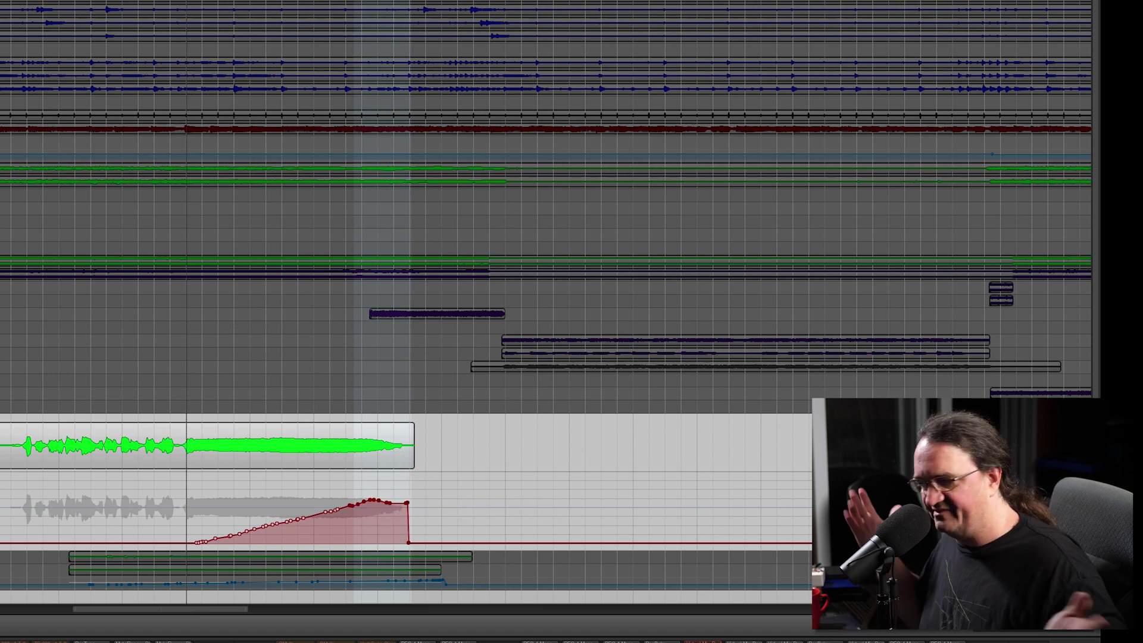
{"action": "key", "text": "Escape"}
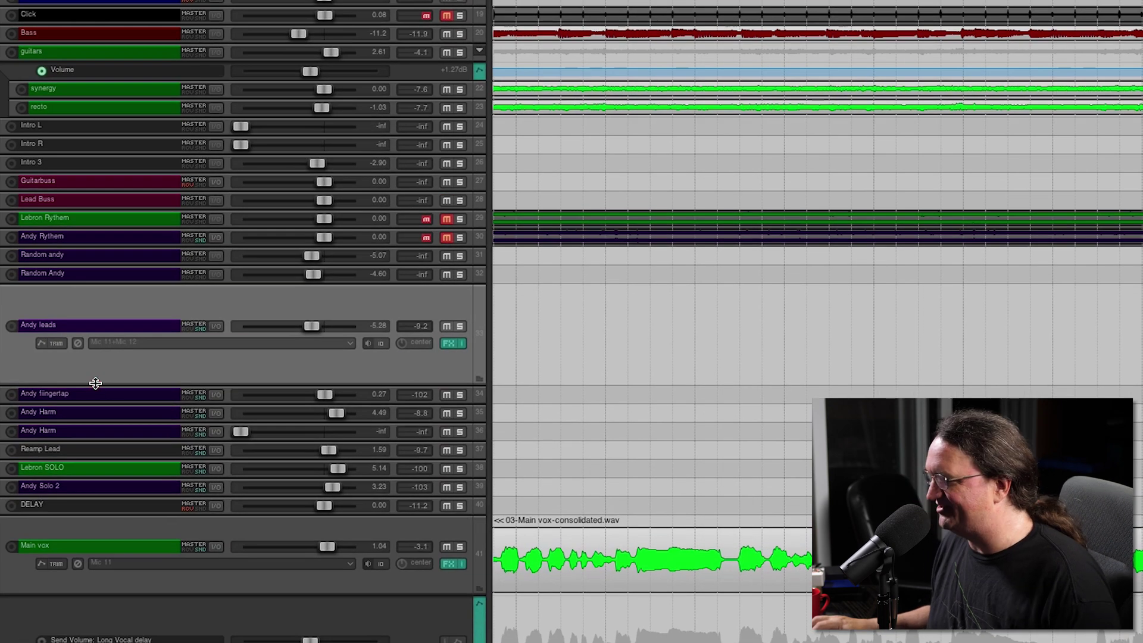
Make the Andy leads track taller and give it a visible, armed Pan envelope lane
{"action": "left_click_drag", "start_coordinate": [95, 383], "coordinate": [95, 477]}
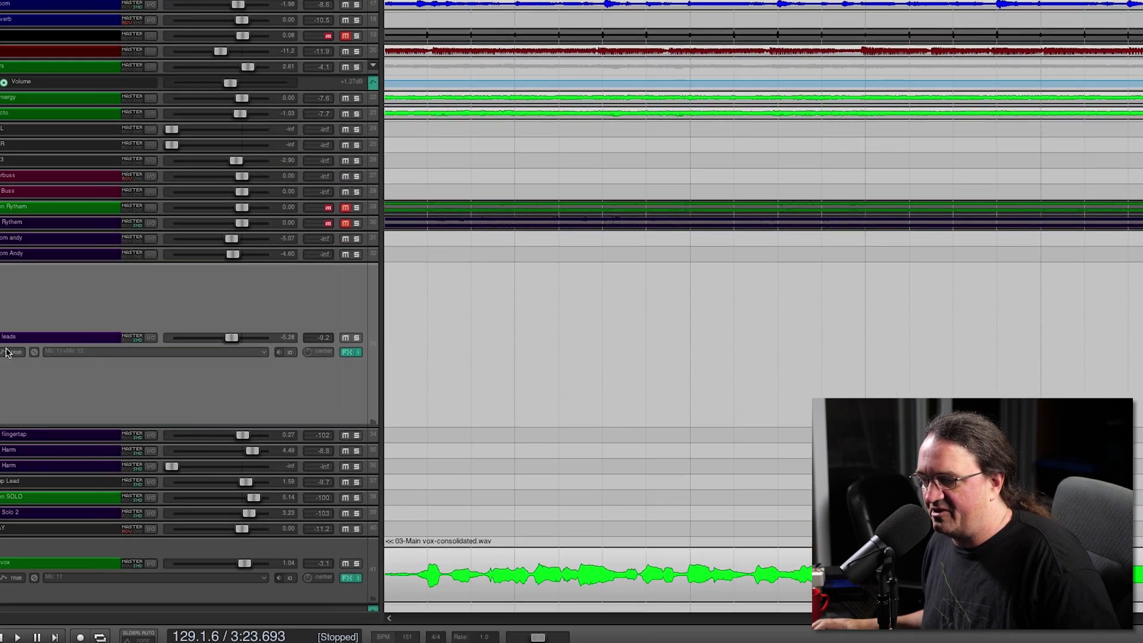
{"action": "left_click", "coordinate": [34, 358]}
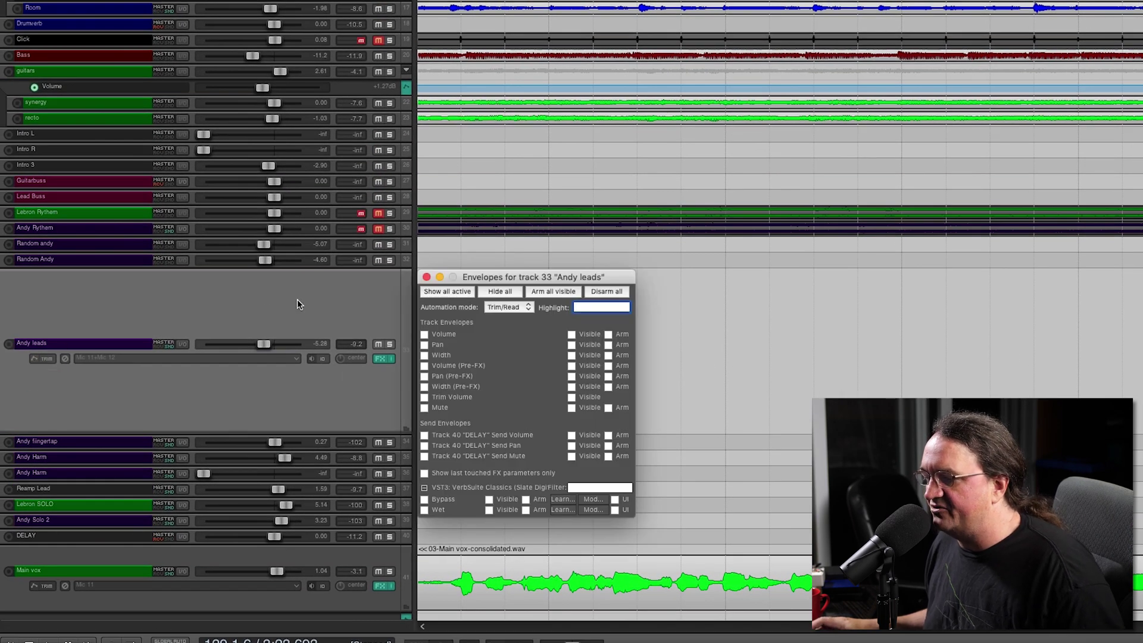
{"action": "left_click", "coordinate": [425, 345]}
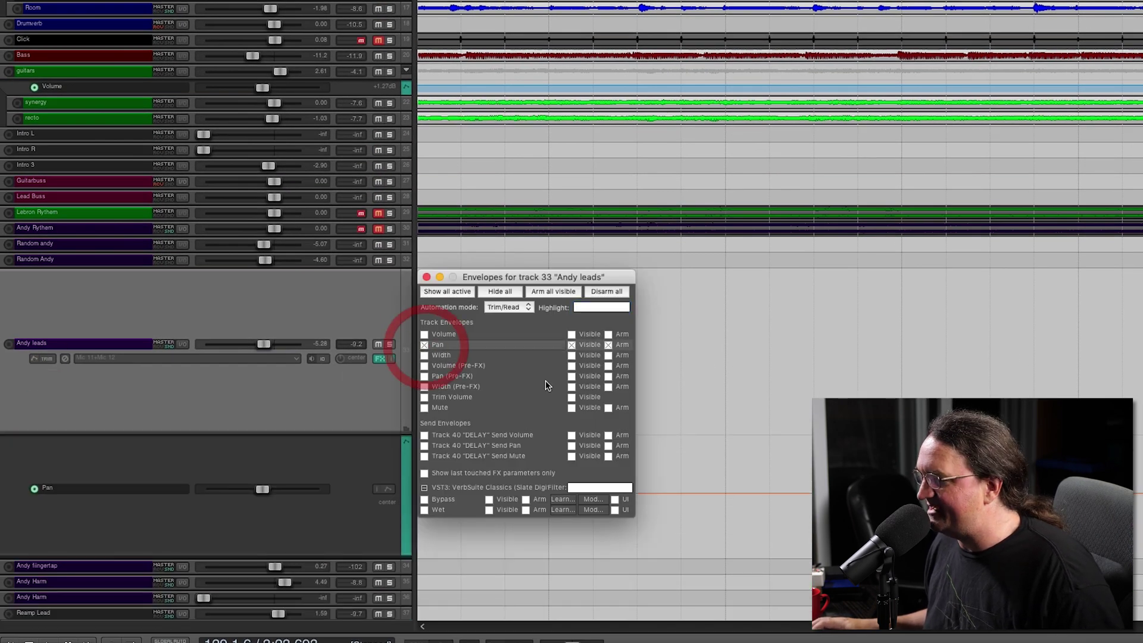
{"action": "left_click", "coordinate": [427, 277]}
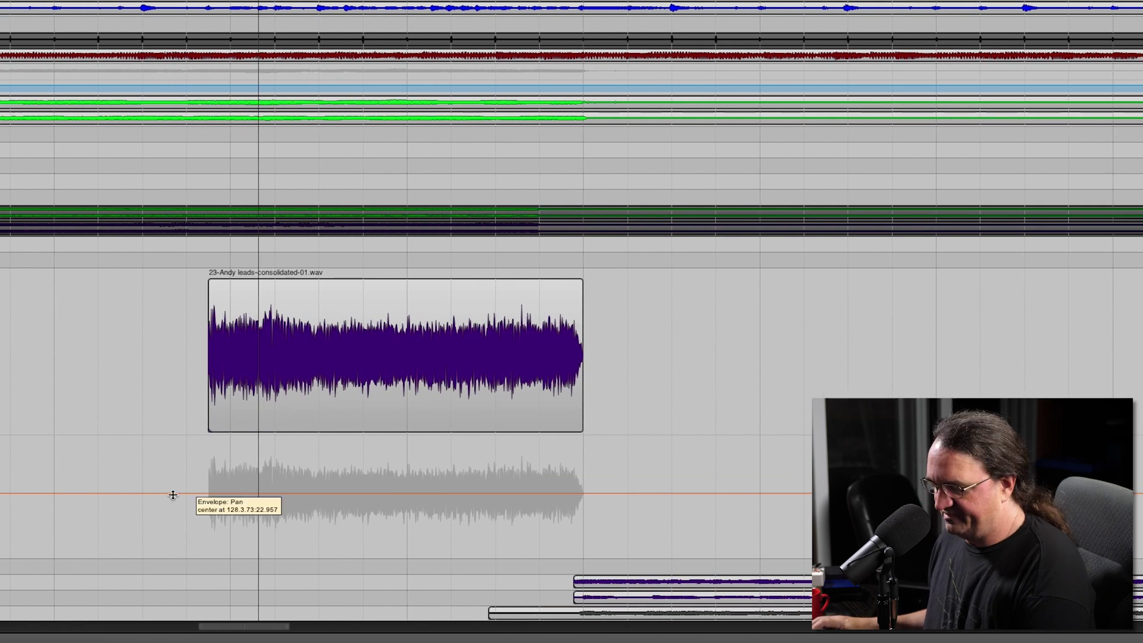
Add four points on the Andy leads Pan envelope around the lead clip
{"action": "left_click", "coordinate": [172, 494]}
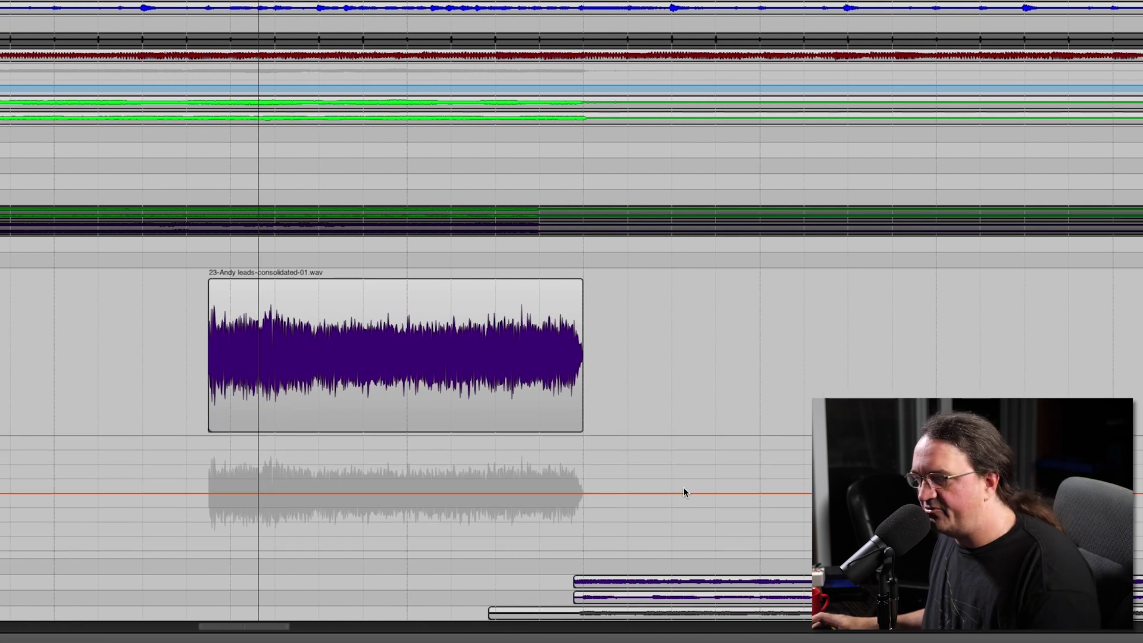
{"action": "left_click", "coordinate": [120, 493]}
{"action": "left_click", "coordinate": [178, 493]}
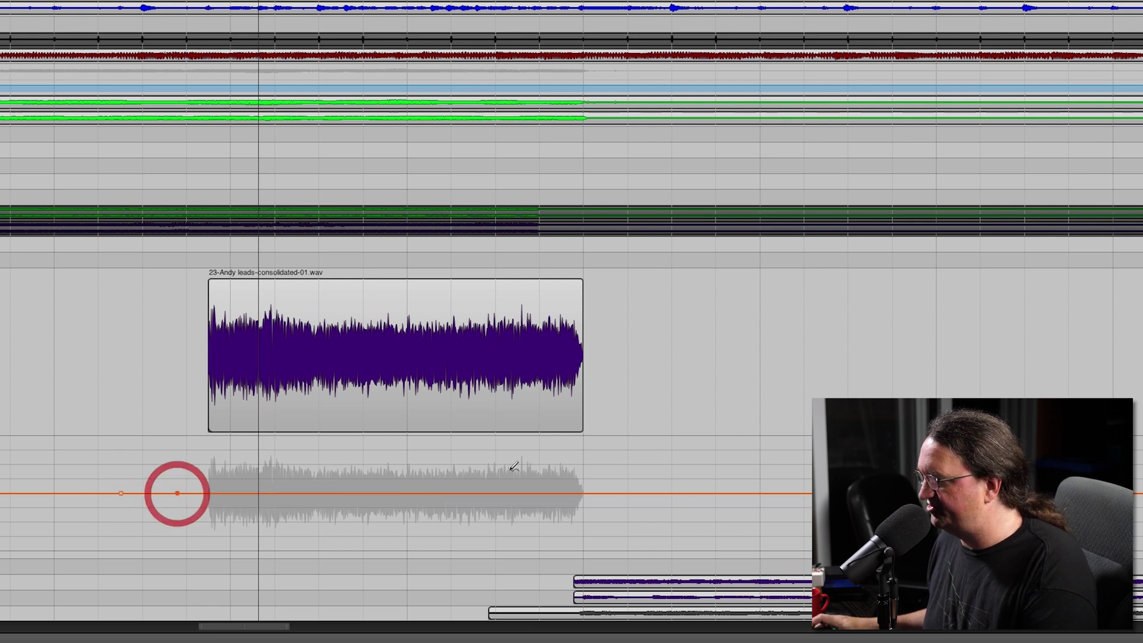
{"action": "left_click", "coordinate": [630, 493]}
{"action": "left_click", "coordinate": [684, 493]}
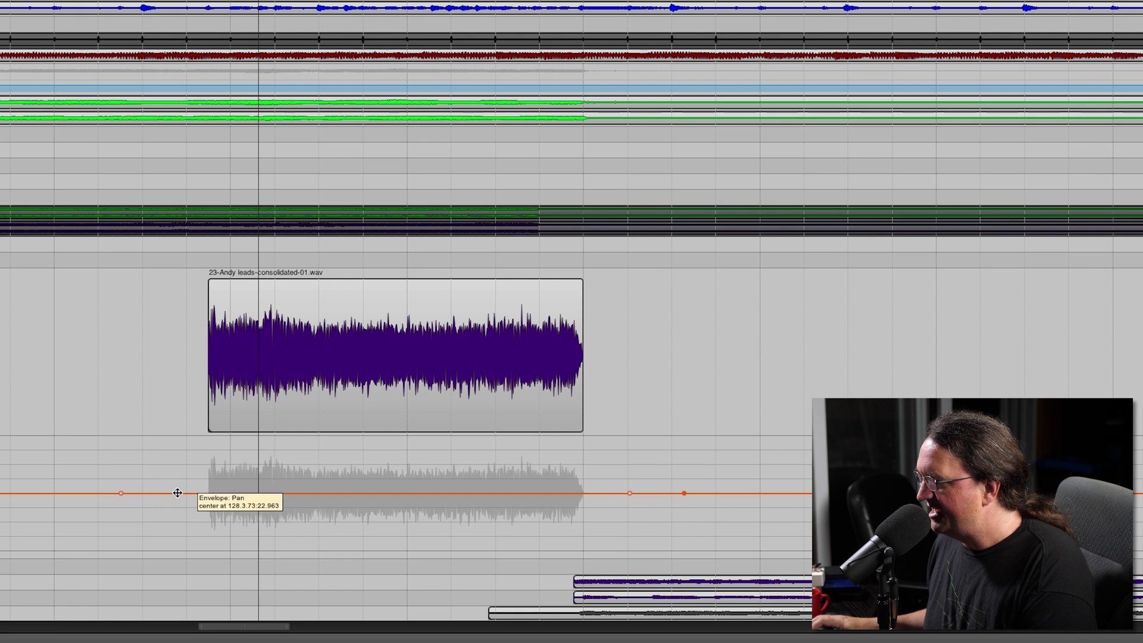
Raise one point to pan left and drop another to 92% right, then play the sweep
{"action": "left_click_drag", "start_coordinate": [178, 493], "coordinate": [189, 436]}
{"action": "left_click_drag", "start_coordinate": [630, 493], "coordinate": [611, 571]}
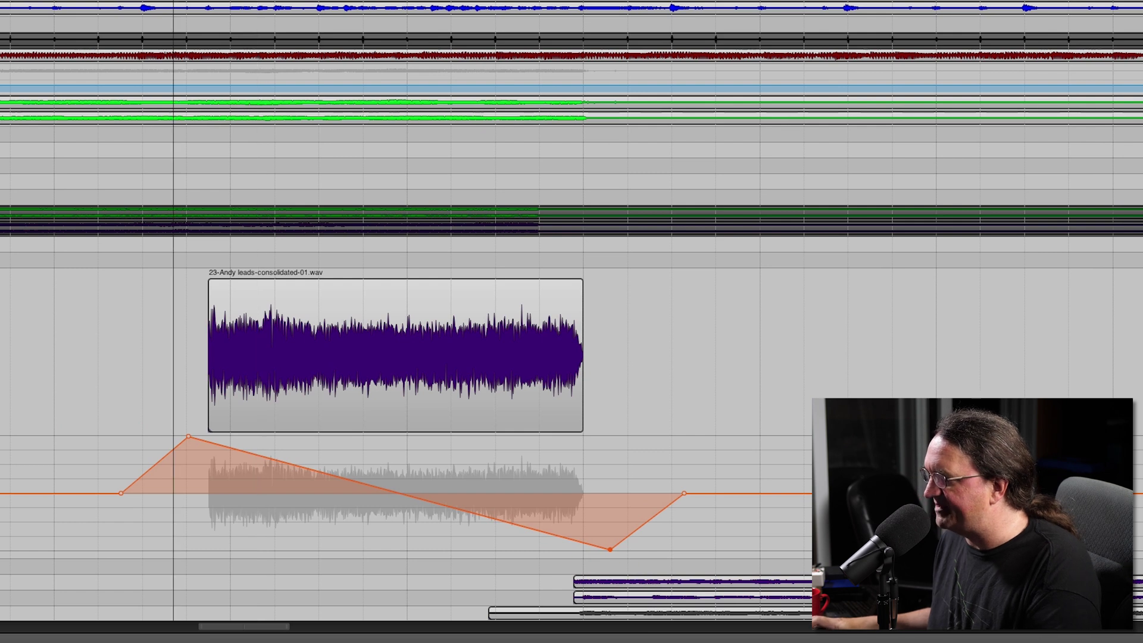
{"action": "key", "text": "space"}
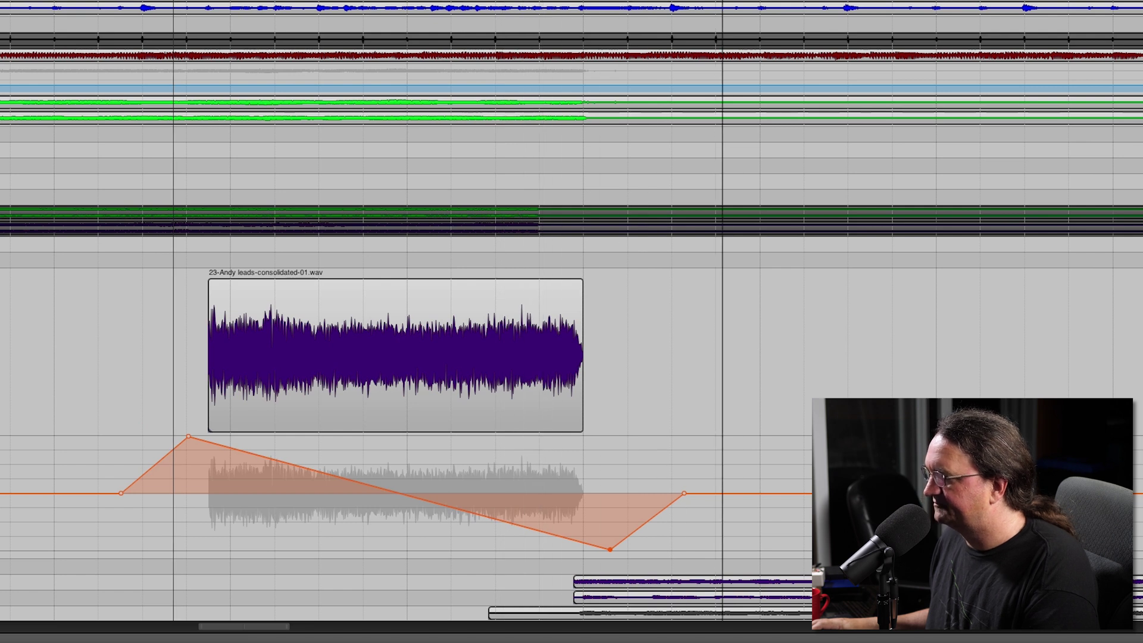
{"action": "key", "text": "space"}
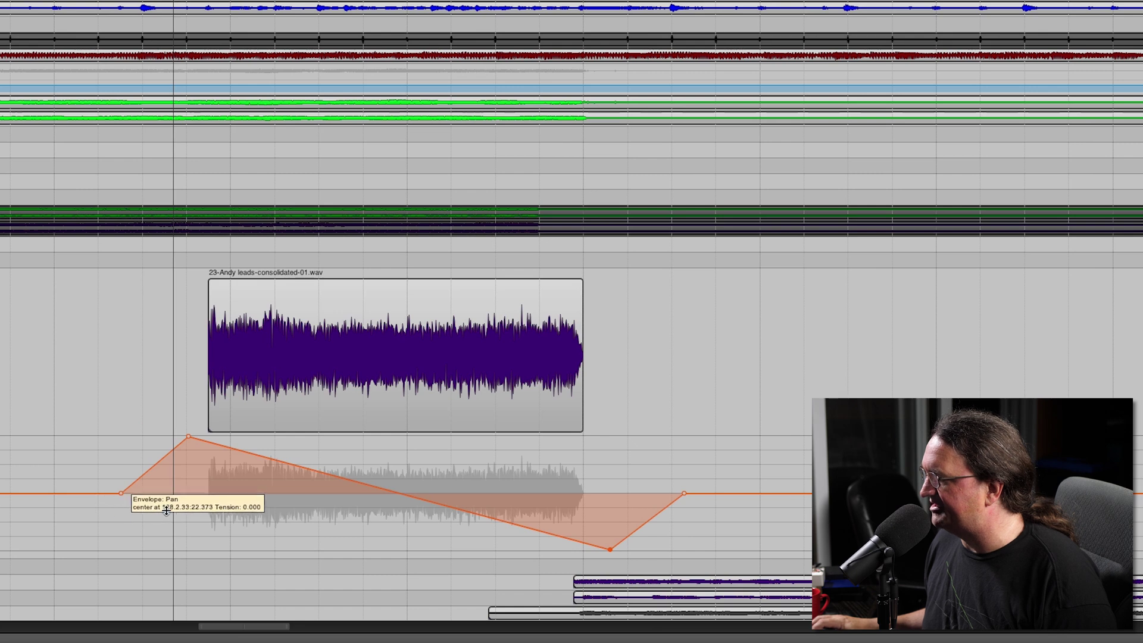
{"action": "scroll", "coordinate": [804, 447], "scroll_direction": "down", "scroll_amount": 3}
Push the first pan peak to hard right, pull the later low point left, and audition
{"action": "scroll", "coordinate": [572, 358], "scroll_direction": "down", "scroll_amount": 5}
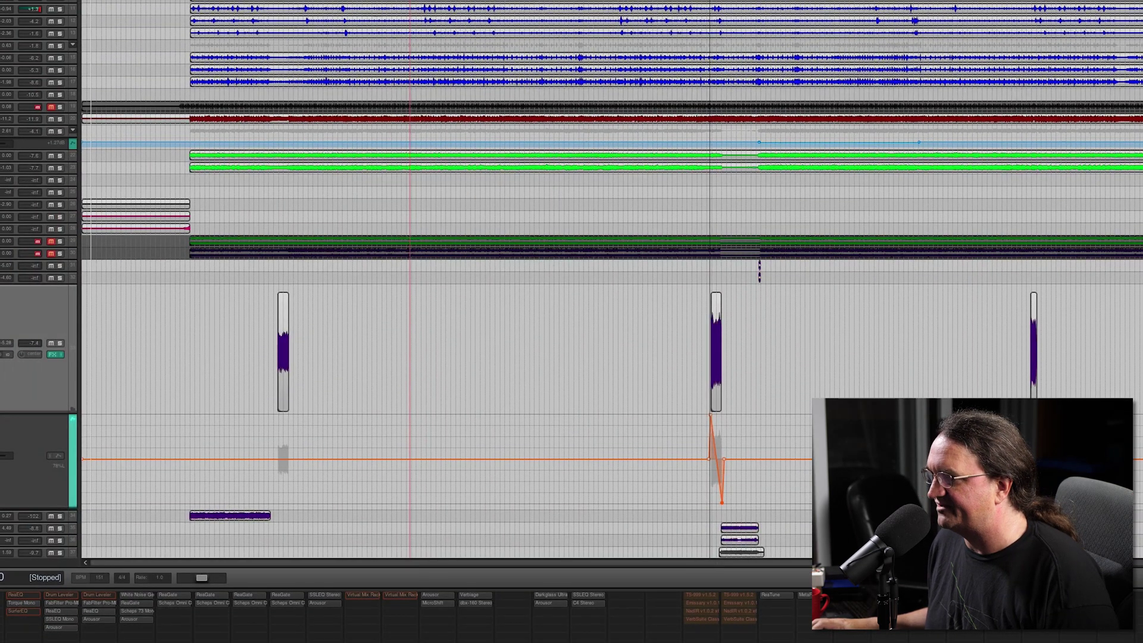
{"action": "left_click", "coordinate": [265, 357]}
{"action": "scroll", "coordinate": [417, 357], "scroll_direction": "up", "scroll_amount": 6}
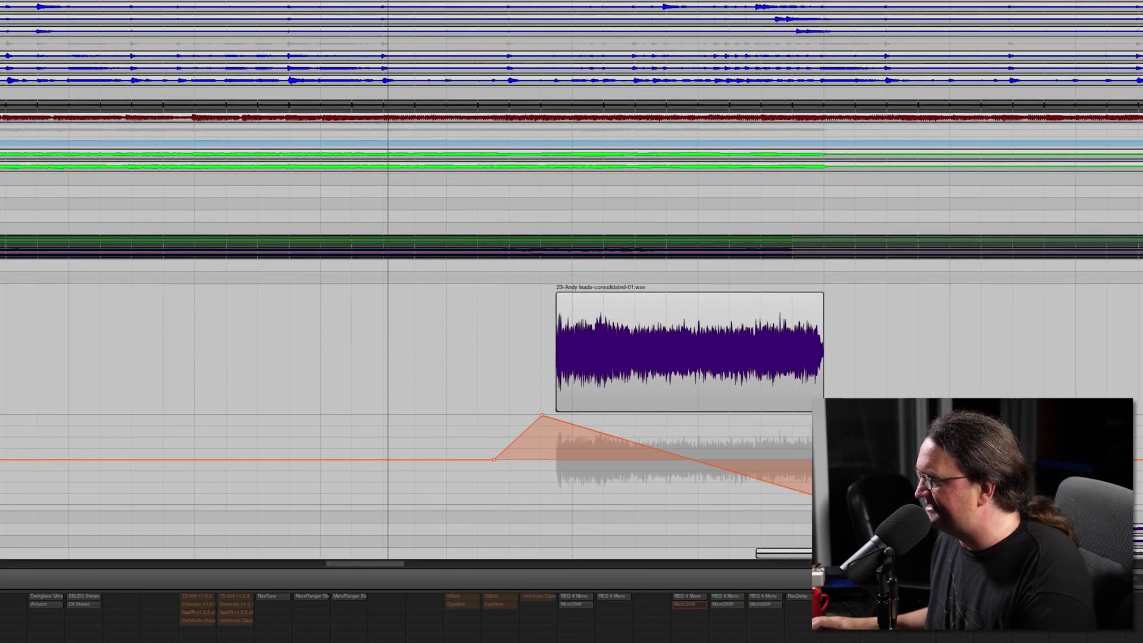
{"action": "scroll", "coordinate": [775, 435], "scroll_direction": "up", "scroll_amount": 4}
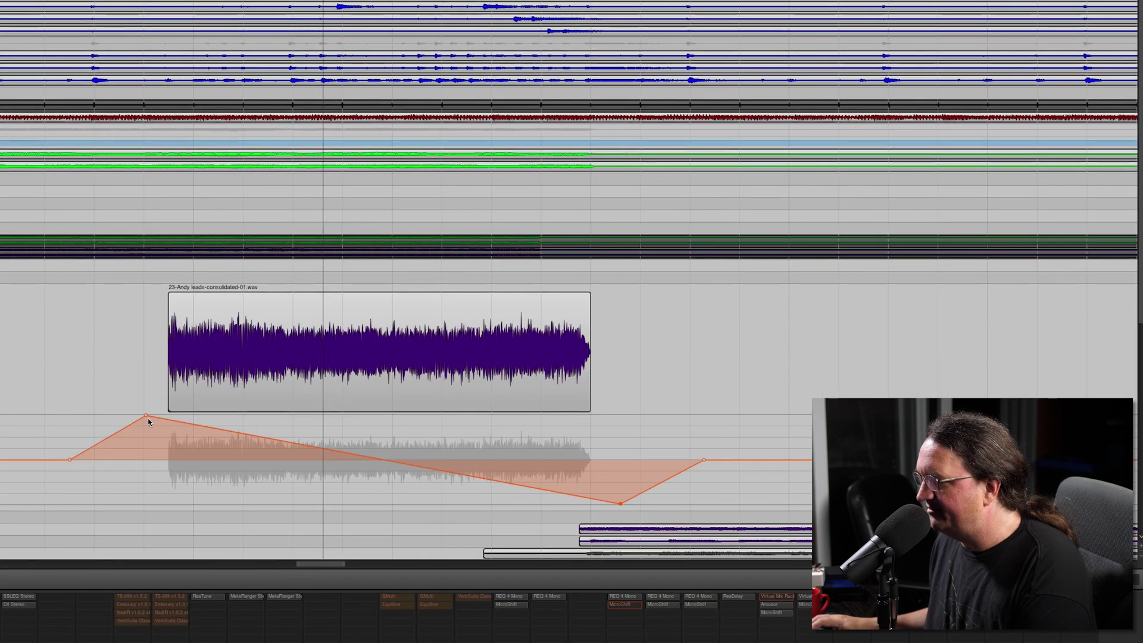
{"action": "left_click_drag", "start_coordinate": [145, 415], "coordinate": [171, 535]}
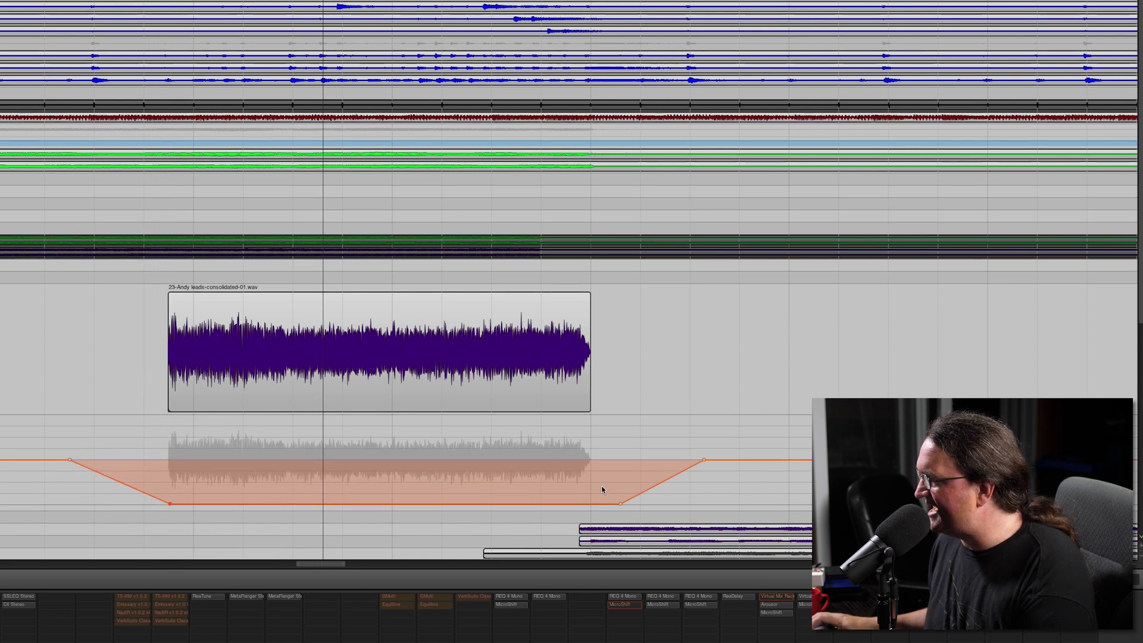
{"action": "left_click_drag", "start_coordinate": [621, 505], "coordinate": [548, 388]}
{"action": "mouse_move", "coordinate": [170, 504]}
{"action": "left_mouse_down"}
{"action": "mouse_move", "coordinate": [139, 494]}
{"action": "mouse_move", "coordinate": [172, 503]}
{"action": "mouse_move", "coordinate": [157, 504]}
{"action": "left_mouse_up"}
{"action": "key", "text": "space"}
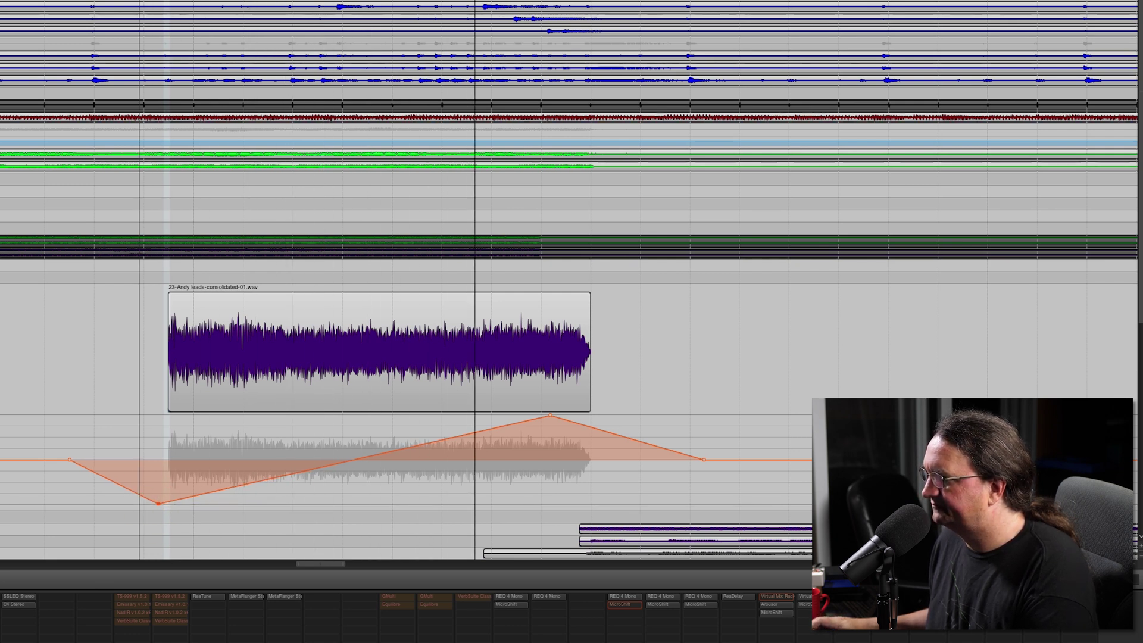
{"action": "key", "text": "space"}
Add another left peak and hard-right dip to finish the 7-point zigzag, then play from earlier
{"action": "left_click_drag", "start_coordinate": [263, 480], "coordinate": [421, 445]}
{"action": "left_click_drag", "start_coordinate": [265, 480], "coordinate": [299, 414]}
{"action": "left_click_drag", "start_coordinate": [423, 445], "coordinate": [434, 528]}
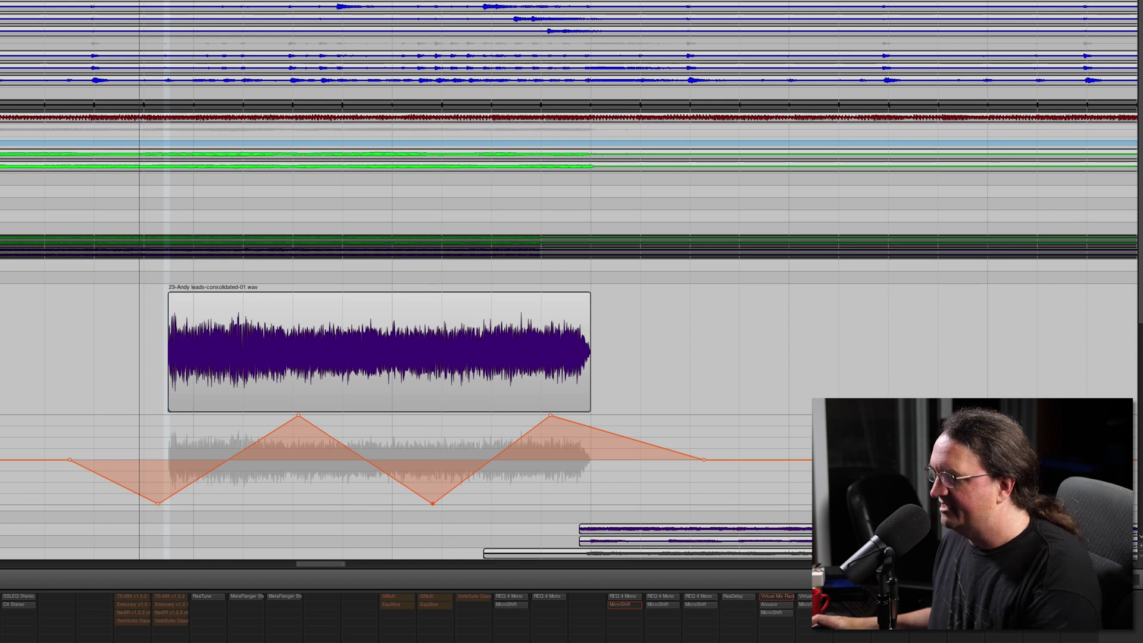
{"action": "left_click", "coordinate": [44, 274]}
{"action": "key", "text": "space"}
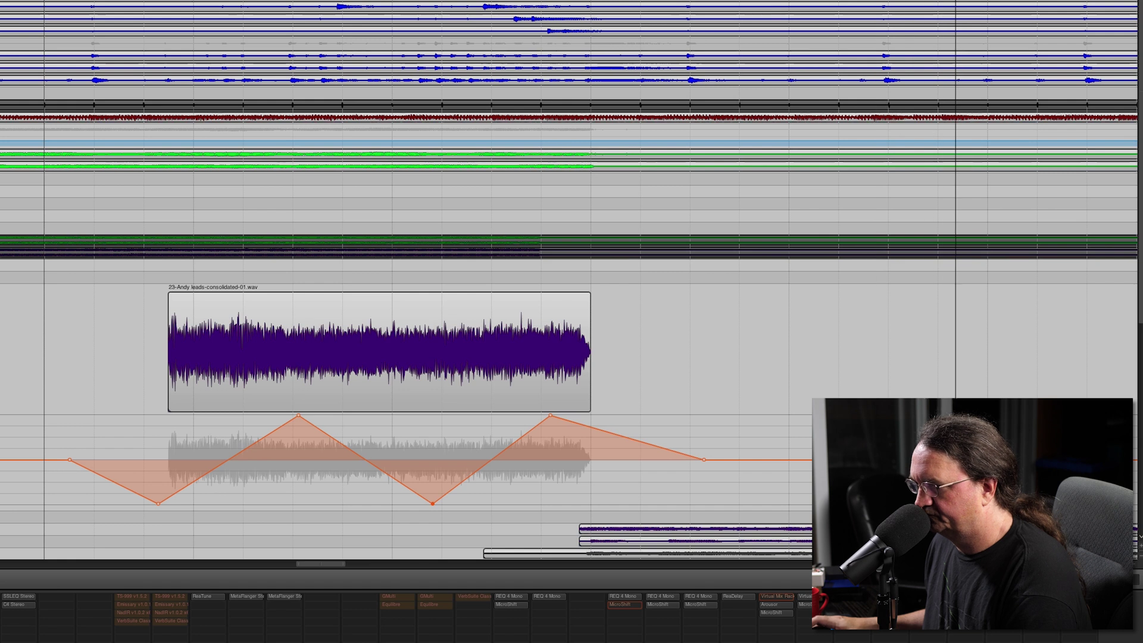
{"action": "scroll", "coordinate": [74, 328], "scroll_direction": "down", "scroll_amount": 6}
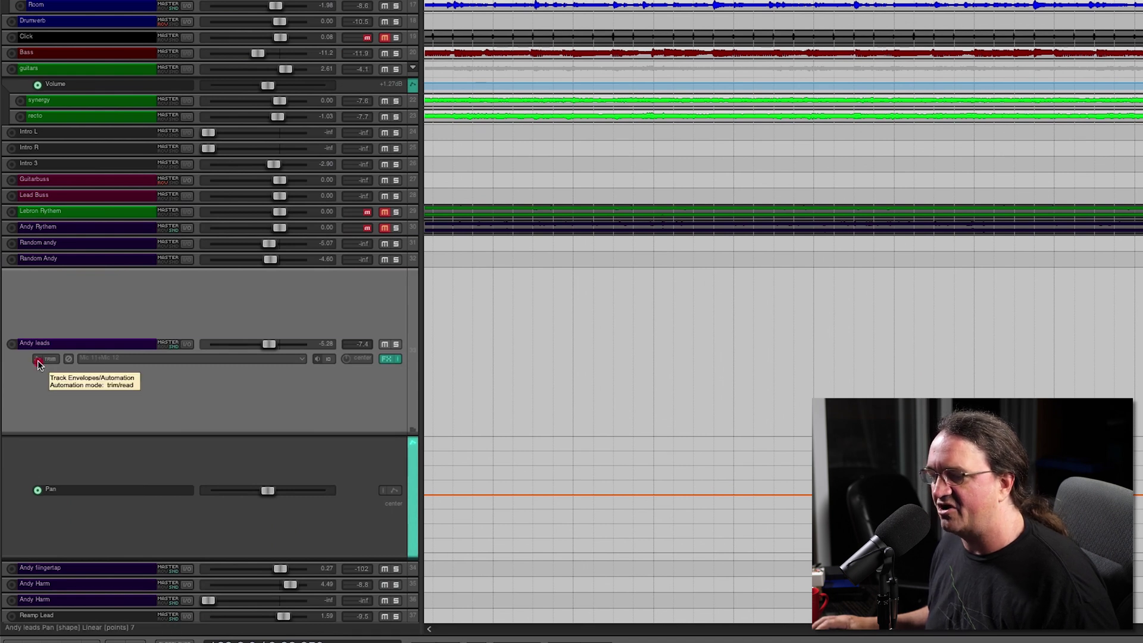
Open track 33 Andy leads' Envelopes window, showing Pan visible and armed under Trim/Read
{"action": "left_click", "coordinate": [37, 360]}
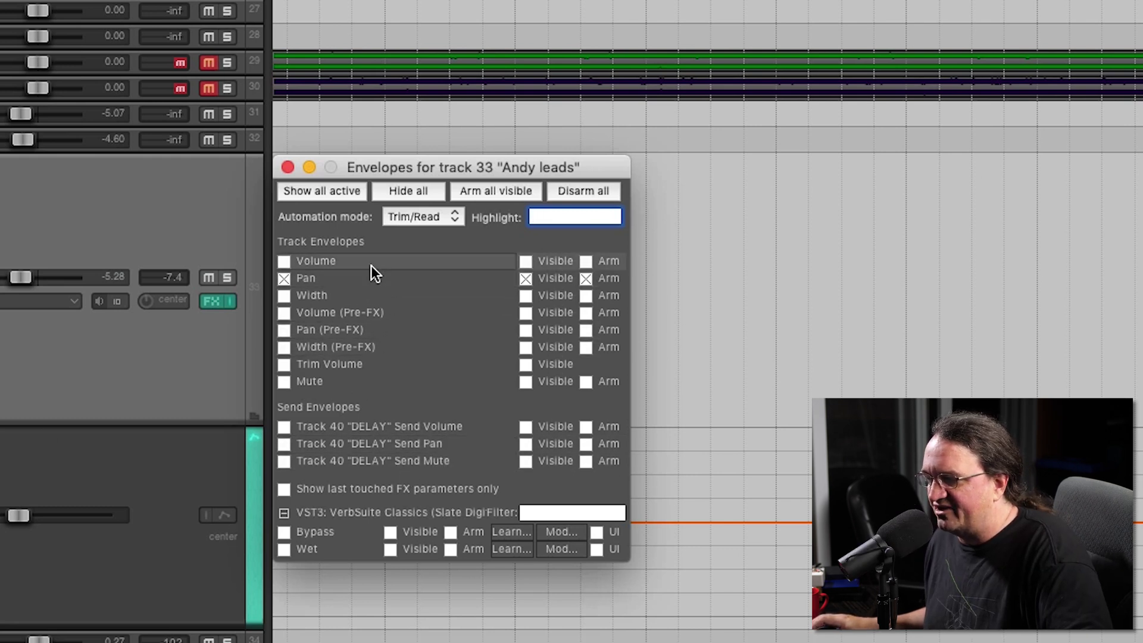
Close Andy leads' envelopes, check Main vox routing, then open and reposition Main vox's envelope list
{"action": "left_click", "coordinate": [287, 167]}
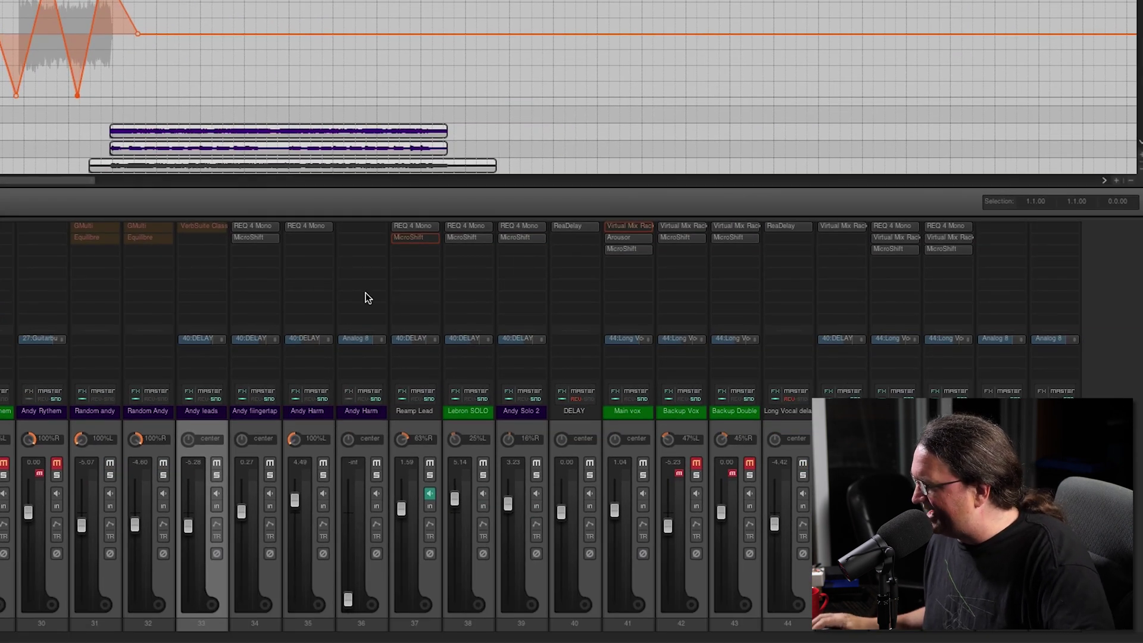
{"action": "left_click", "coordinate": [628, 379]}
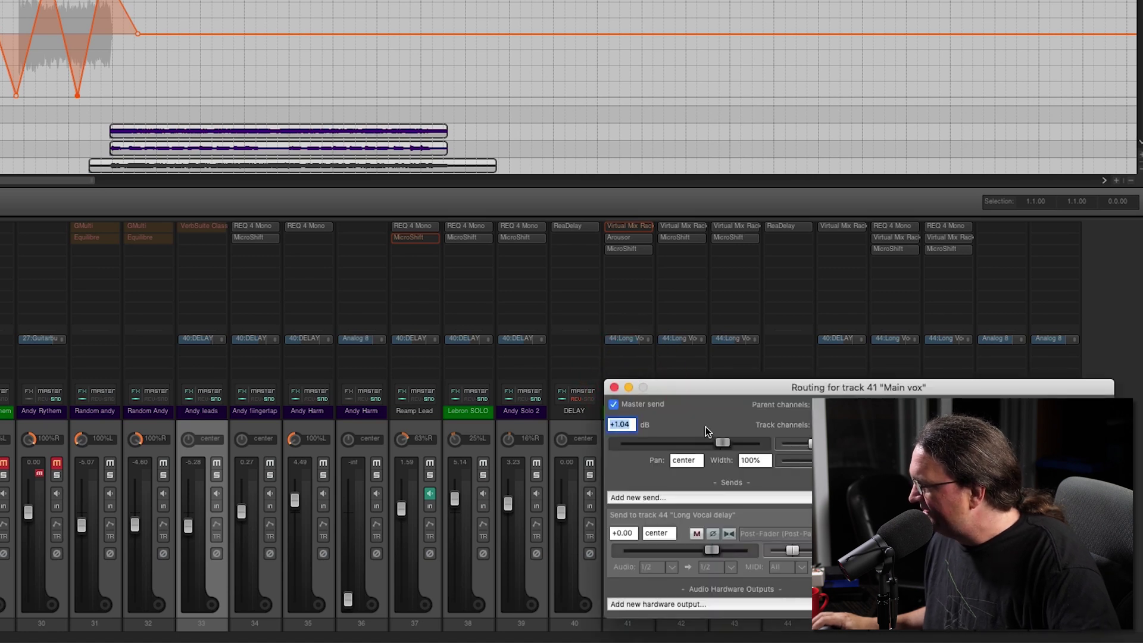
{"action": "left_click", "coordinate": [614, 388]}
{"action": "left_click", "coordinate": [643, 526]}
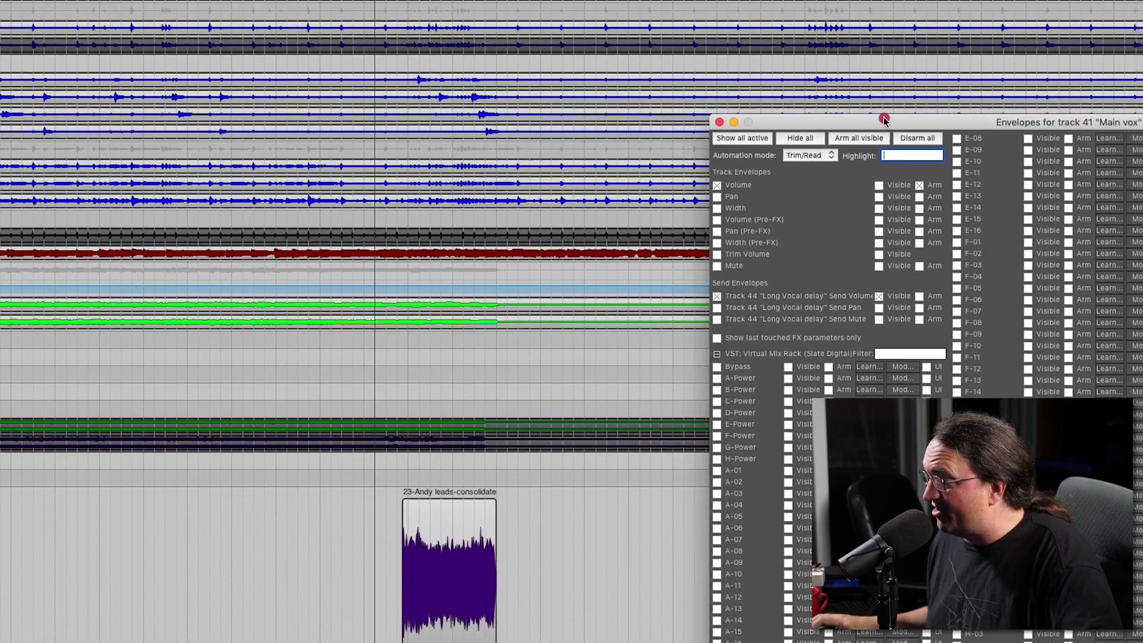
{"action": "left_click_drag", "start_coordinate": [885, 121], "coordinate": [243, 63]}
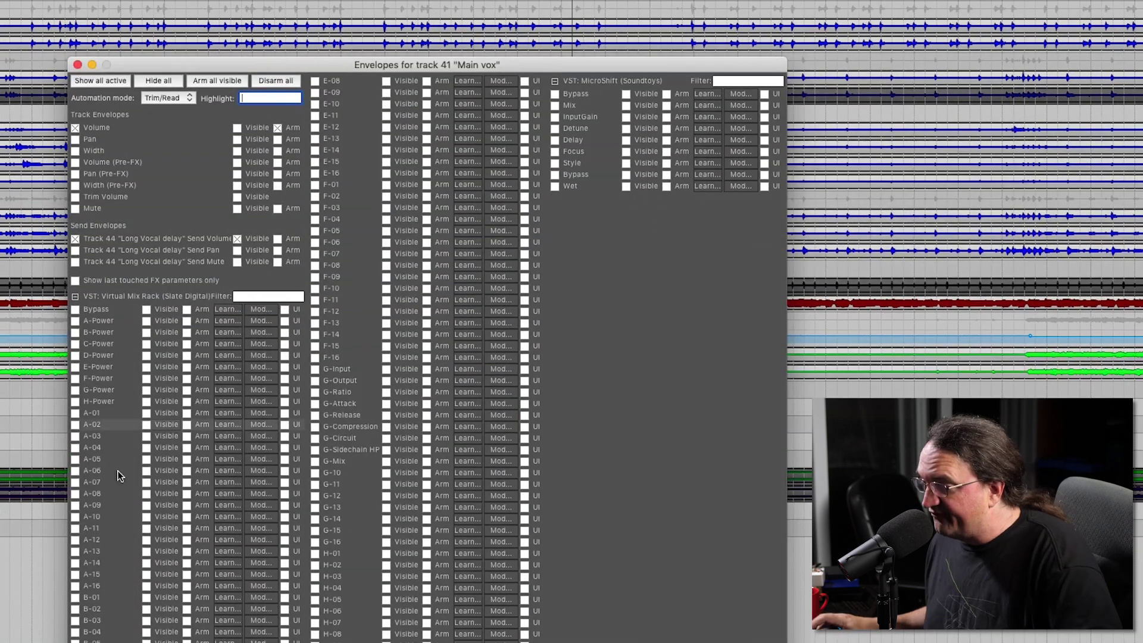